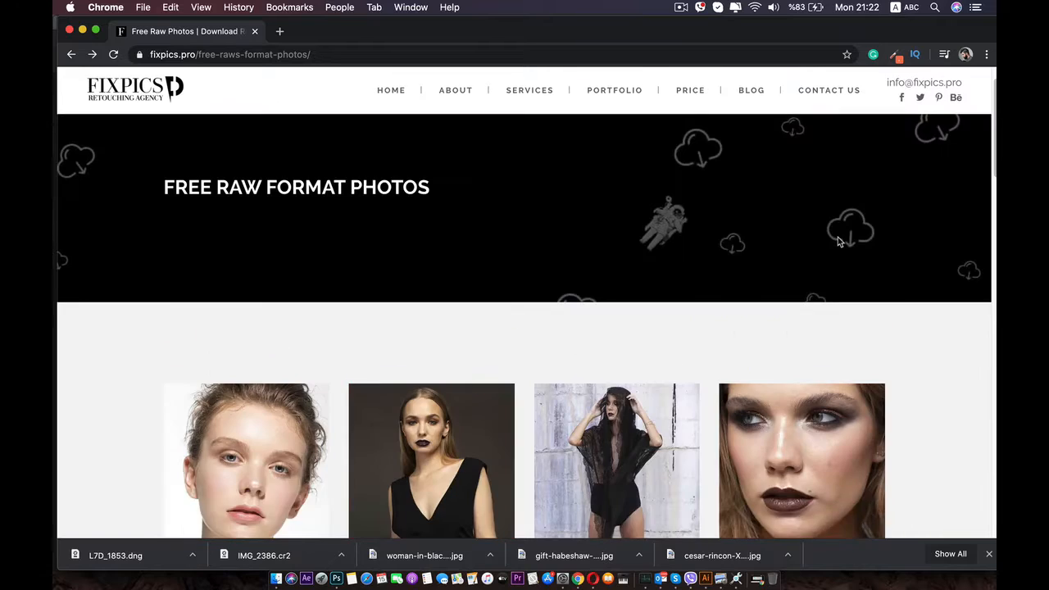
- Switch to Finder and open the raw photo IMG_2386.cr2 from the Retouching folder in Photoshop
scroll(193, 426, down, 2)
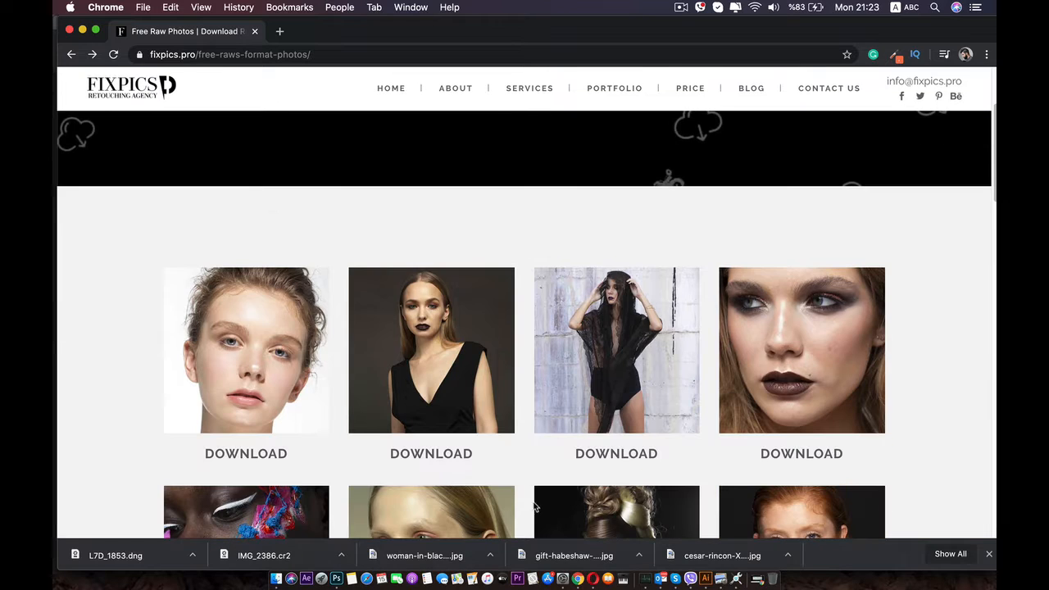
click(275, 573)
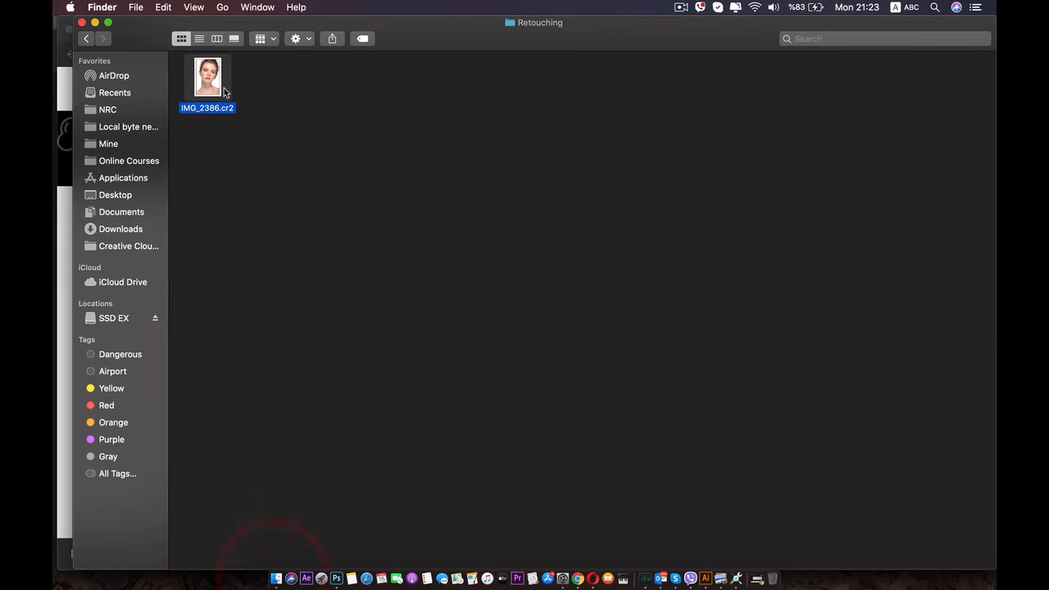
right_click(219, 83)
mouse_move(344, 99)
click(428, 102)
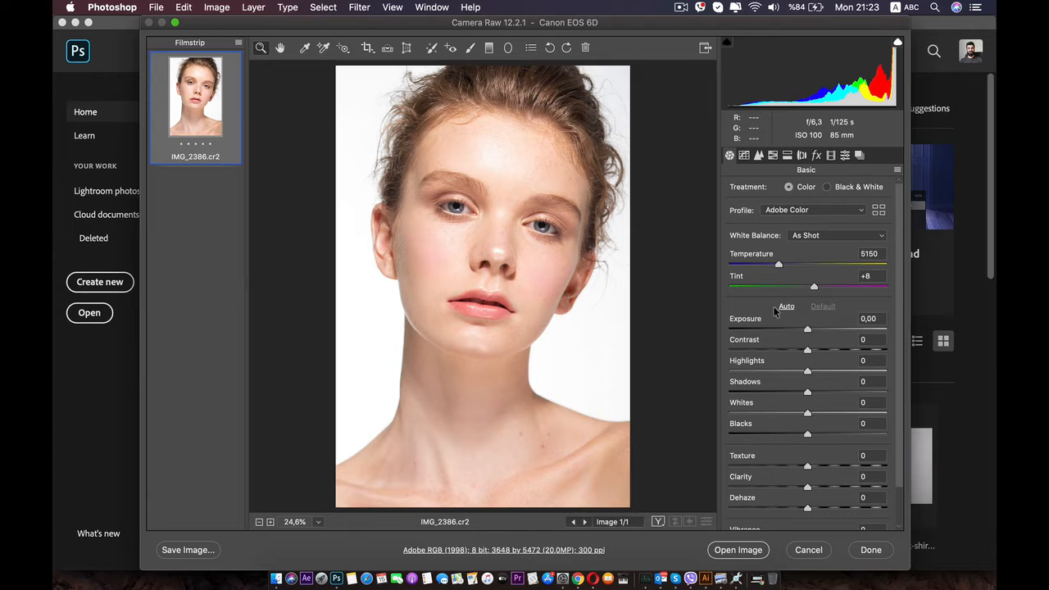
- Set the raw photo's Exposure to -0.45 and Whites to -9, and open the image for editing
drag(808, 330, 801, 331)
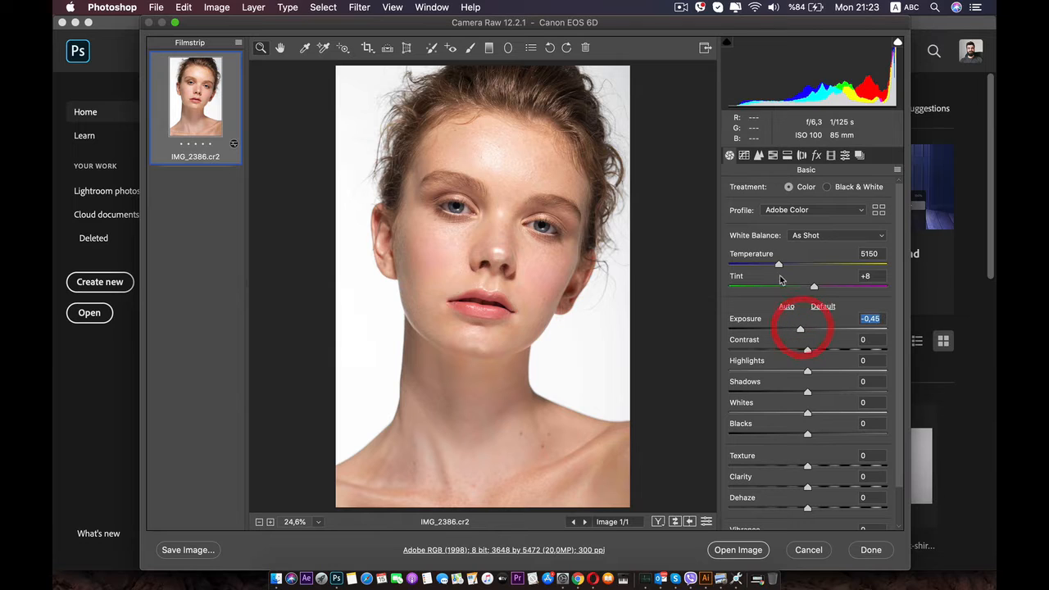
drag(779, 265, 783, 267)
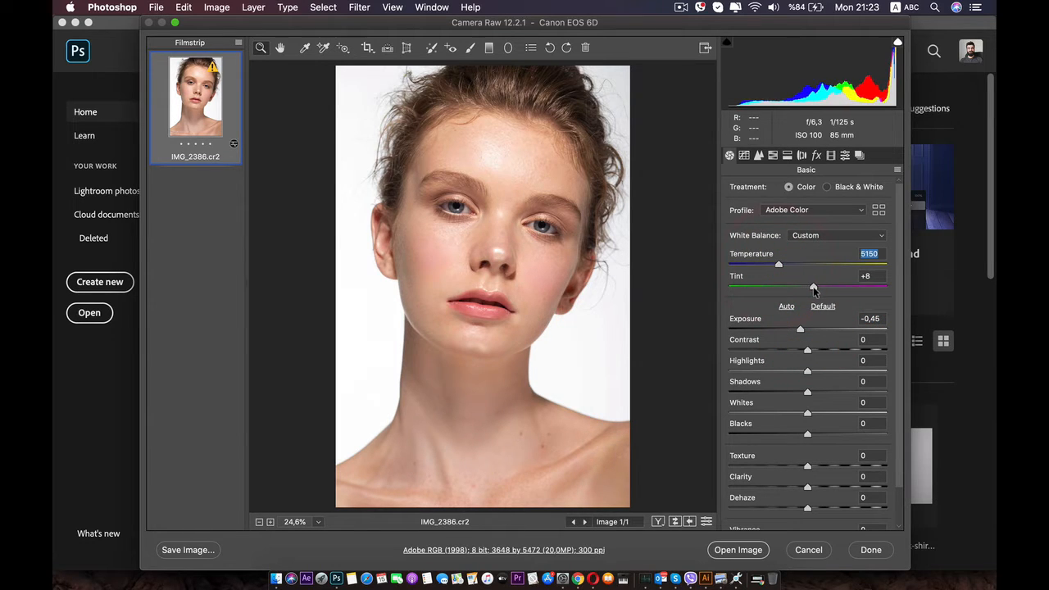
scroll(746, 359, down, 2)
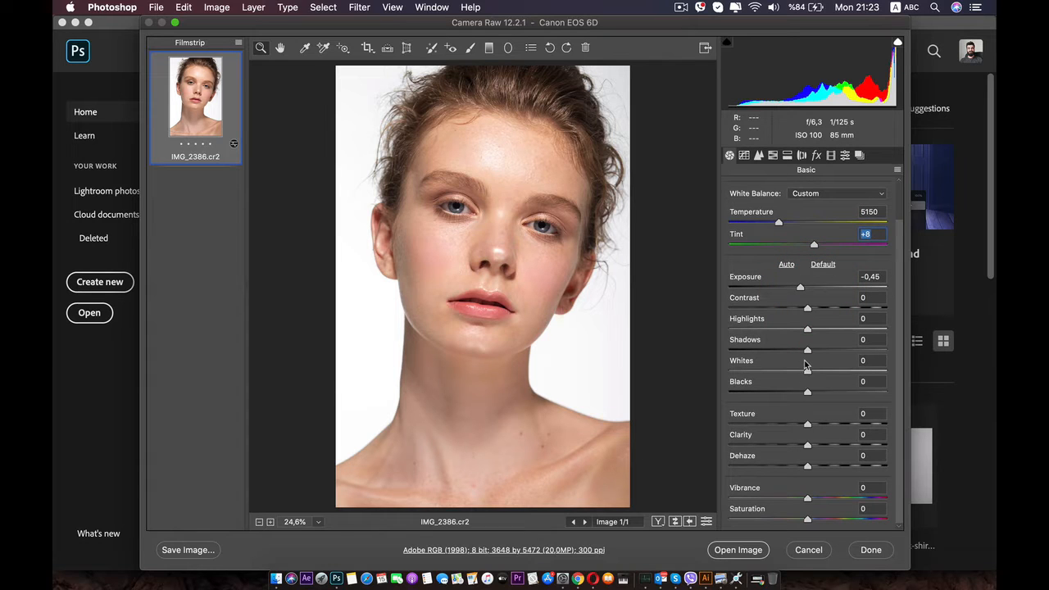
mouse_move(809, 374)
mouse_down()
mouse_move(791, 375)
mouse_move(801, 375)
mouse_up()
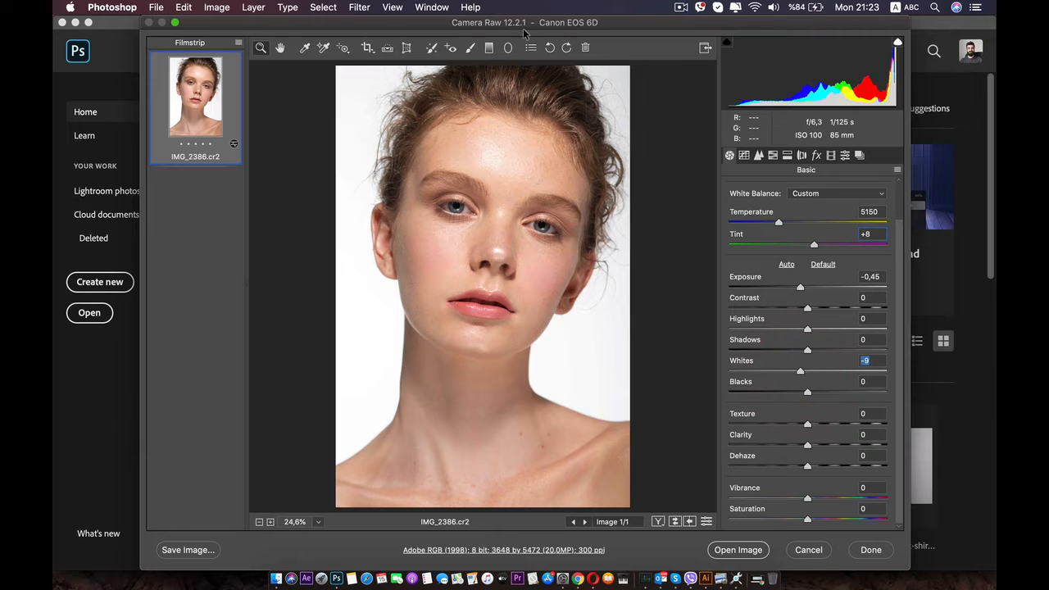
click(738, 550)
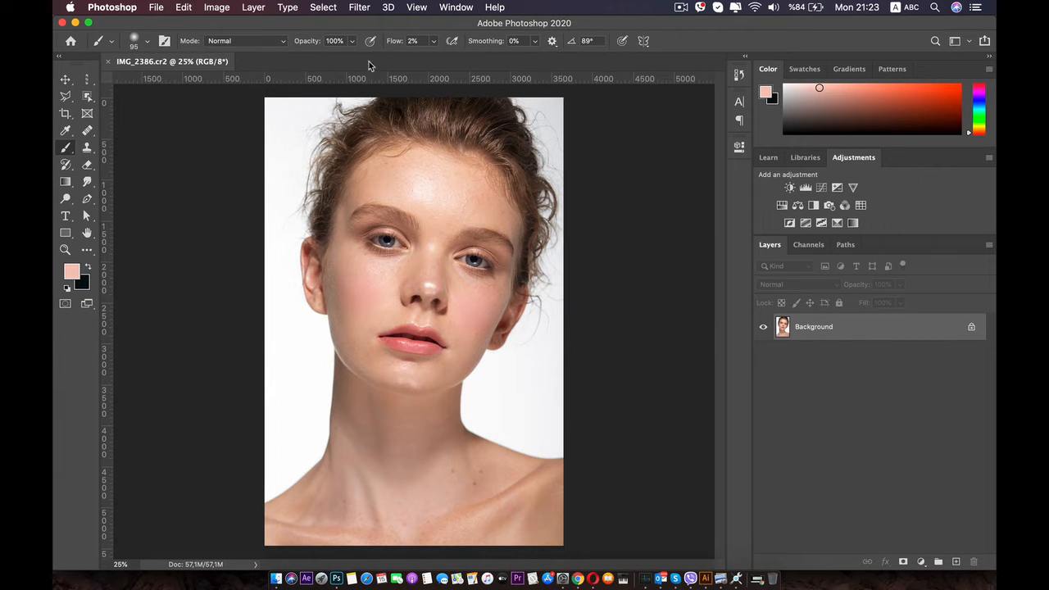
click(359, 7)
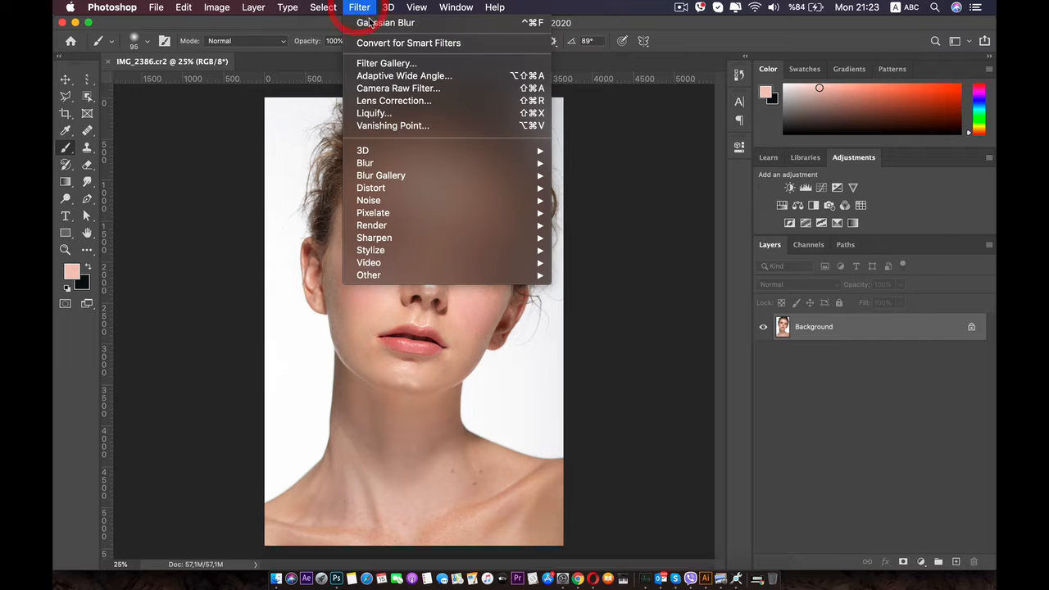
click(402, 91)
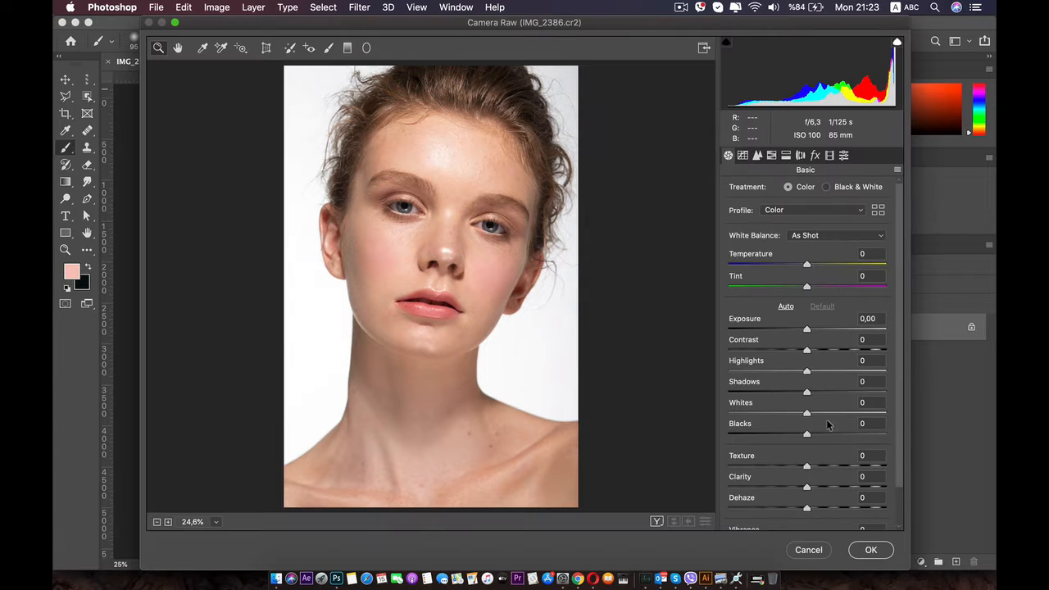
click(803, 556)
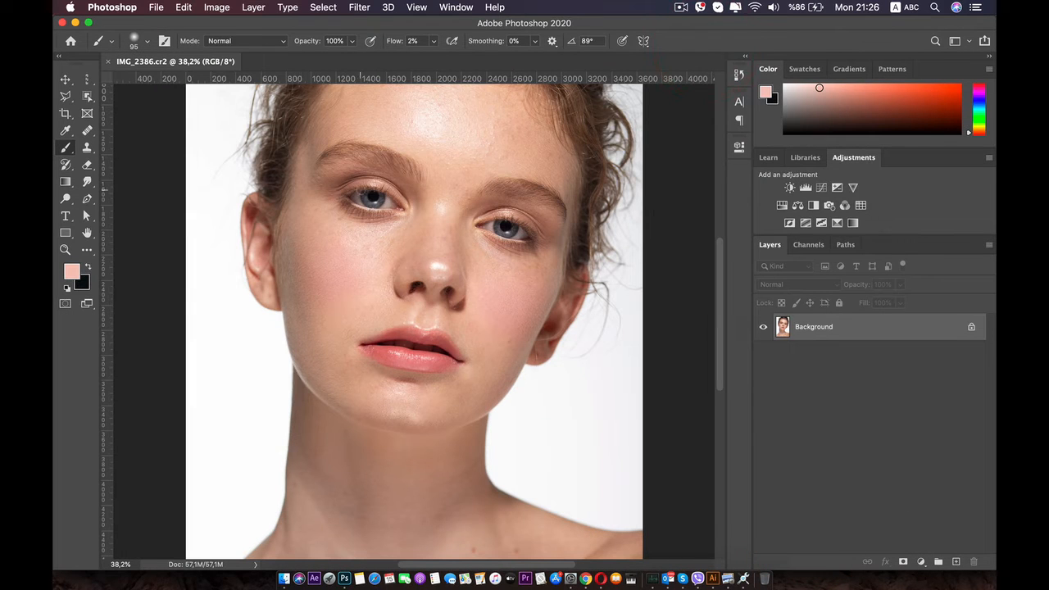
- Examine the skin on the model's forehead, eyes and cheeks up close for blemishes
key(super+plus)
drag(402, 192, 366, 387)
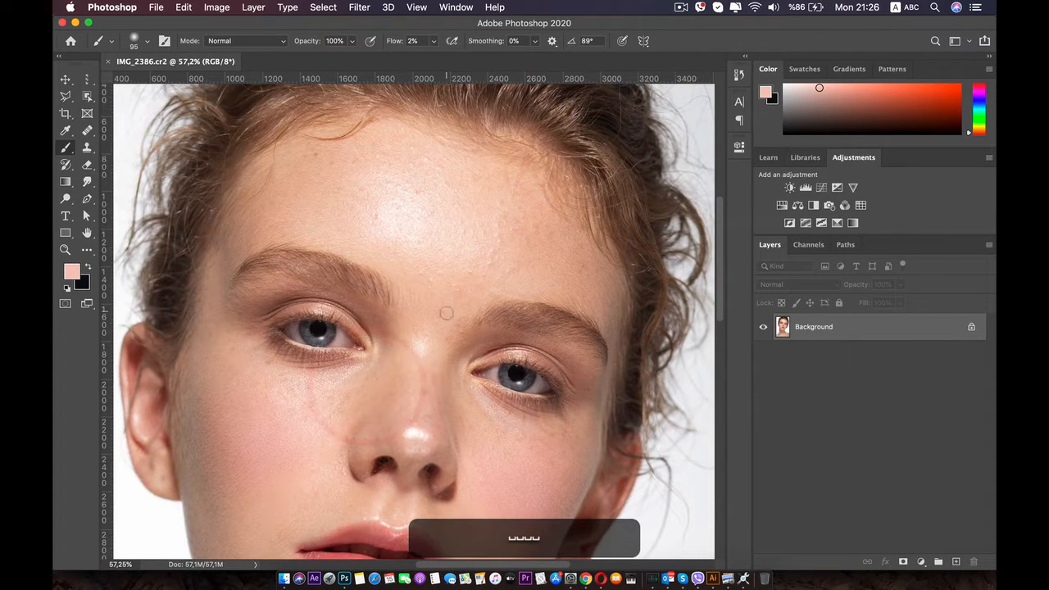
scroll(446, 313, up, 2)
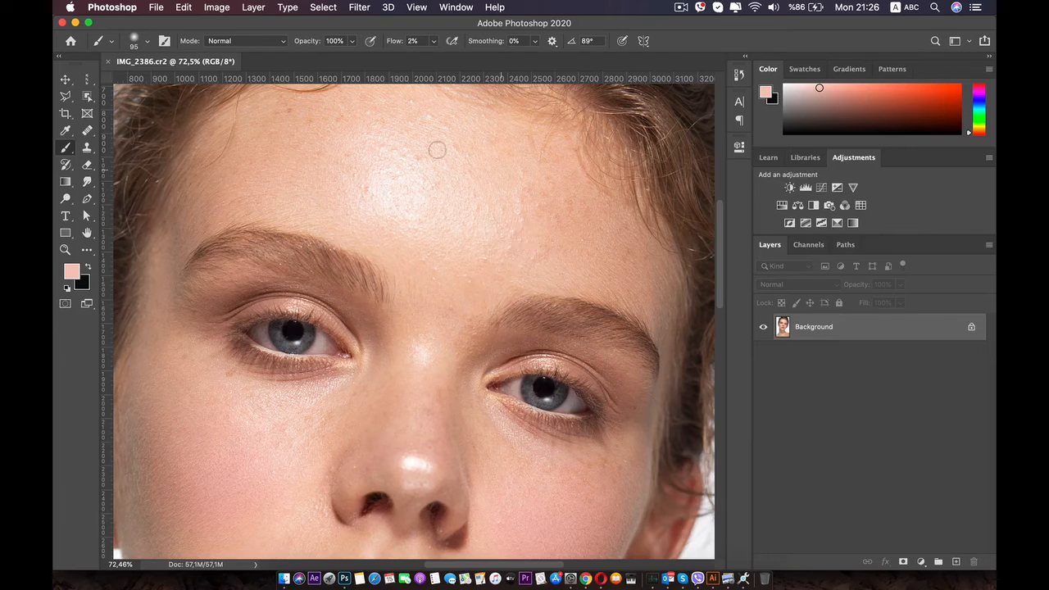
drag(445, 179, 435, 220)
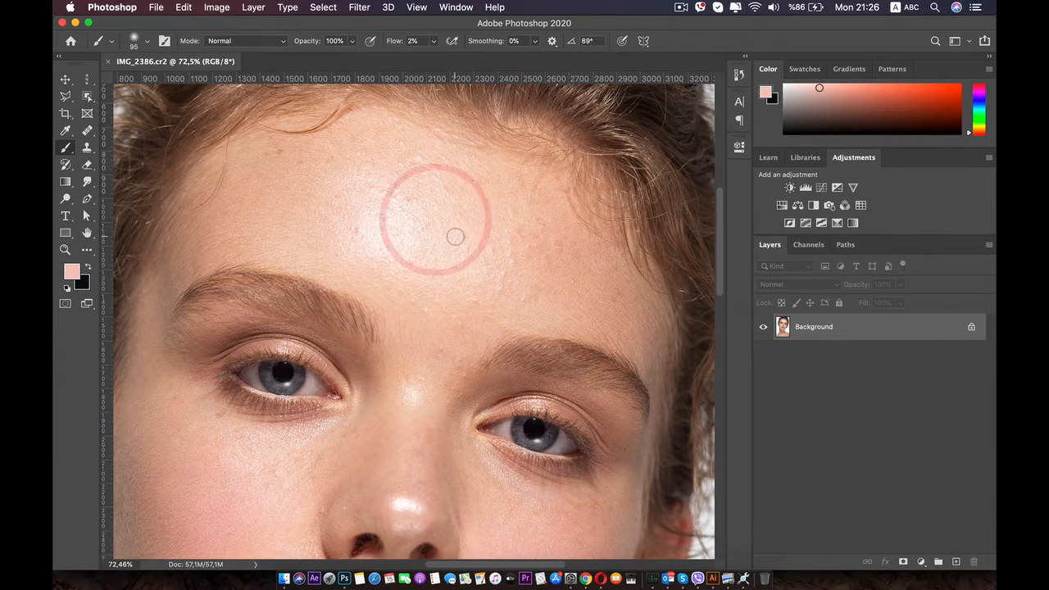
scroll(453, 267, down, 2)
scroll(453, 267, down, 2)
scroll(440, 316, down, 2)
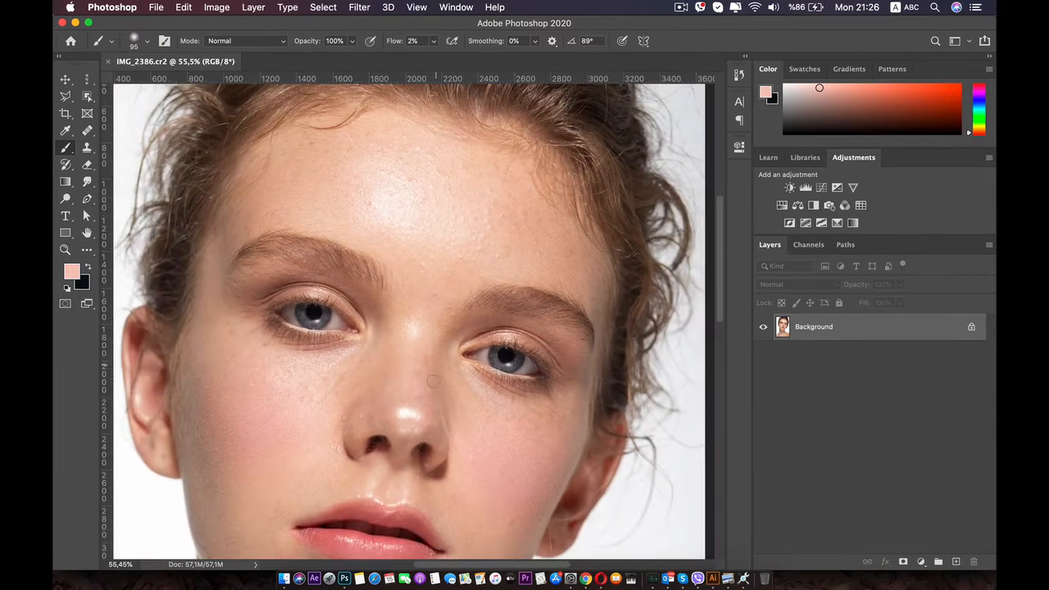
scroll(417, 309, down, 2)
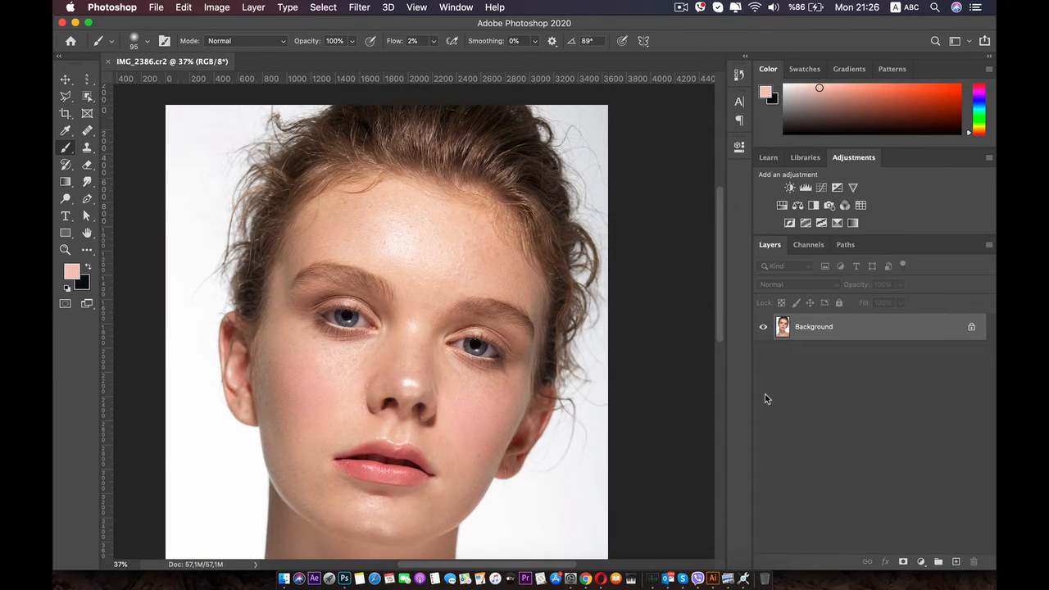
- Add a Black & White adjustment layer with Reds at -100 and Yellows at 7, and adjust its Blues value
click(926, 562)
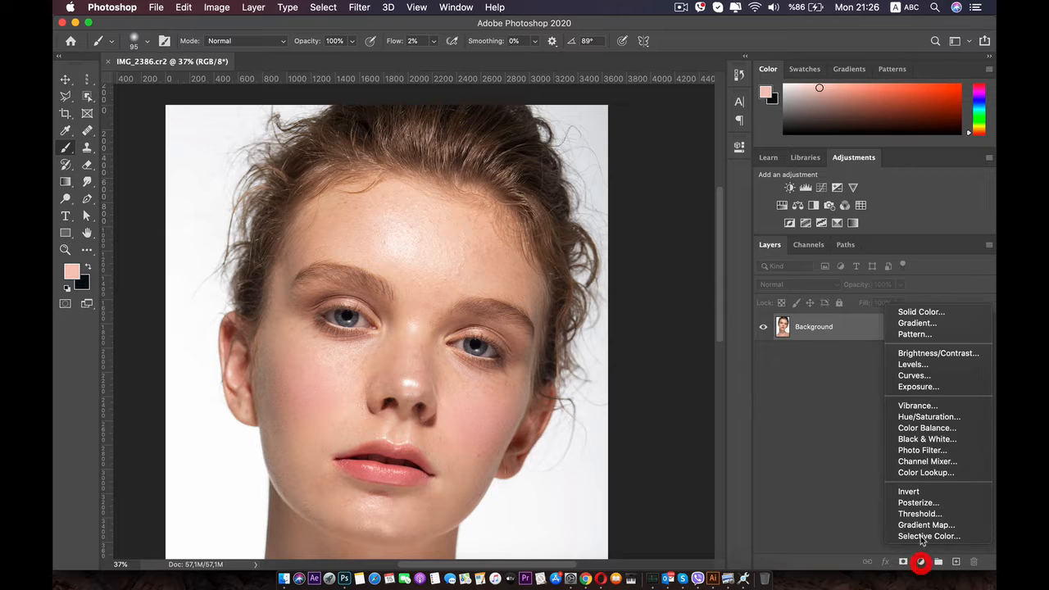
click(926, 439)
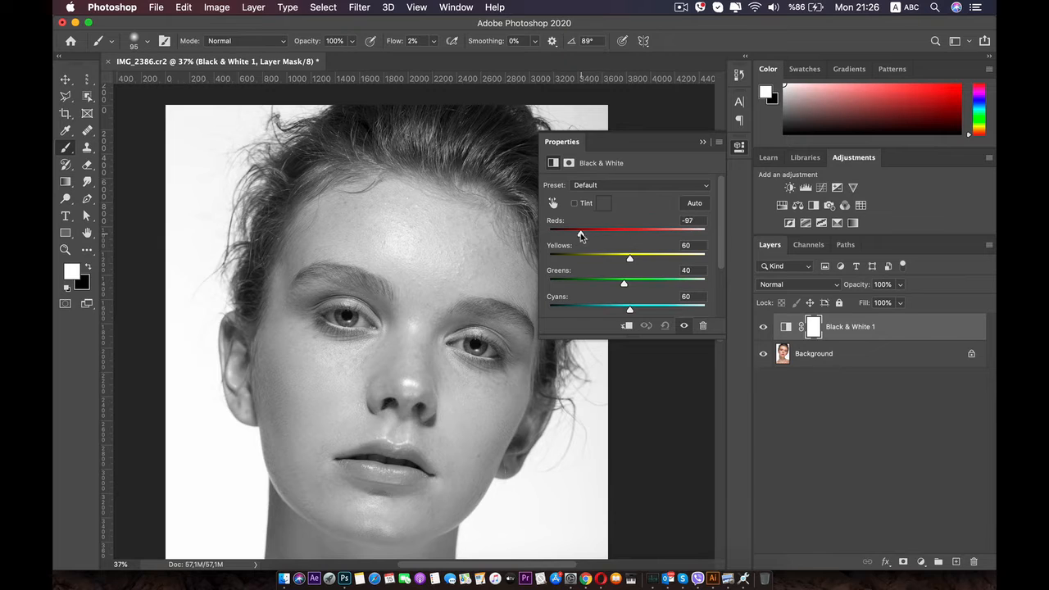
drag(581, 235, 585, 235)
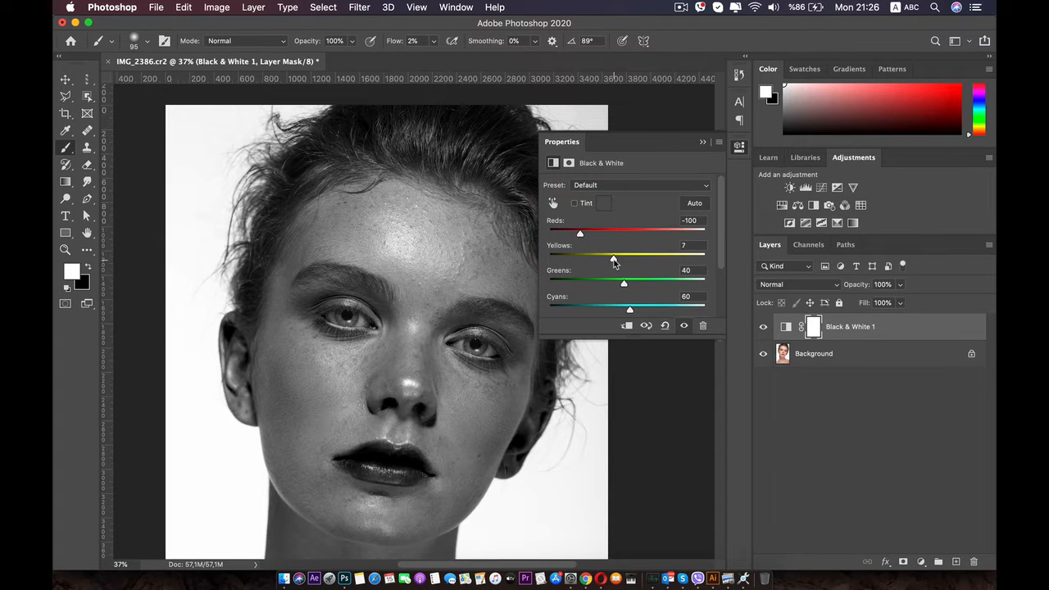
click(614, 260)
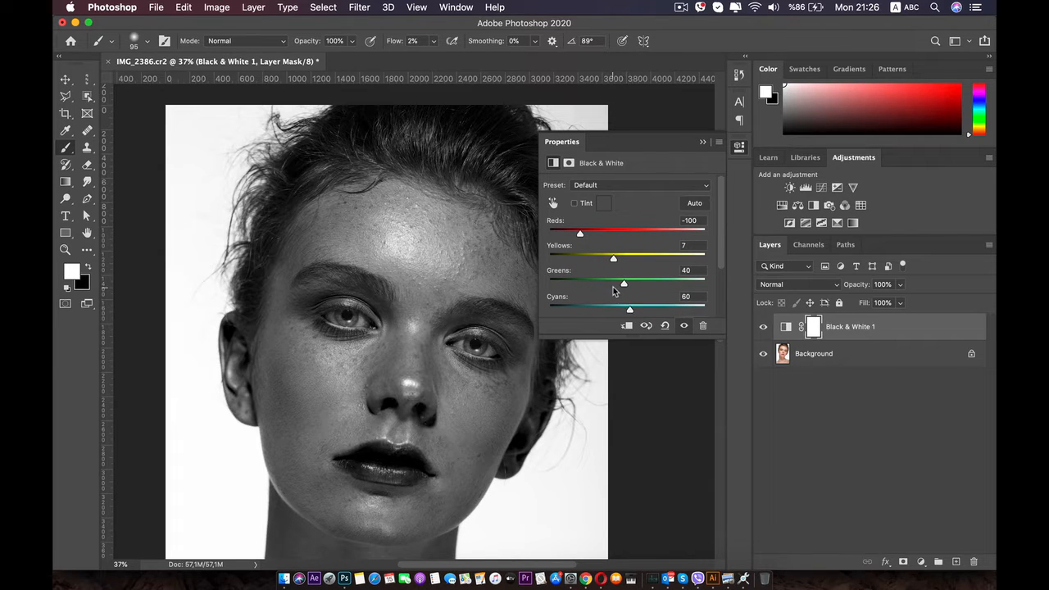
scroll(615, 291, down, 2)
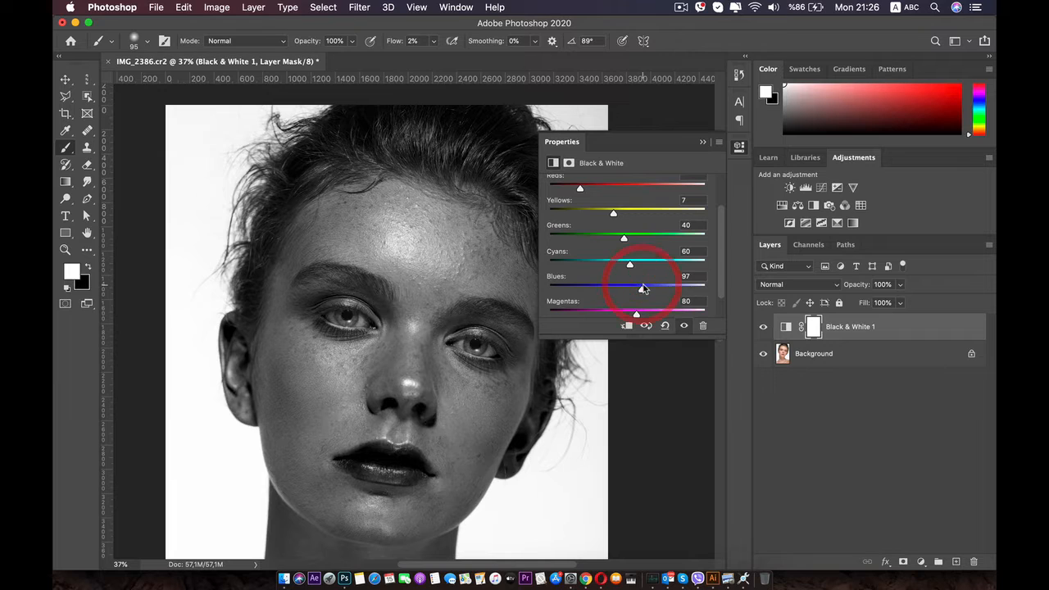
mouse_move(647, 287)
mouse_down()
mouse_move(567, 286)
mouse_move(631, 292)
mouse_up()
click(633, 289)
click(846, 428)
- Create an empty layer between the Black & White adjustment and the Background, and name it Blemish
click(955, 562)
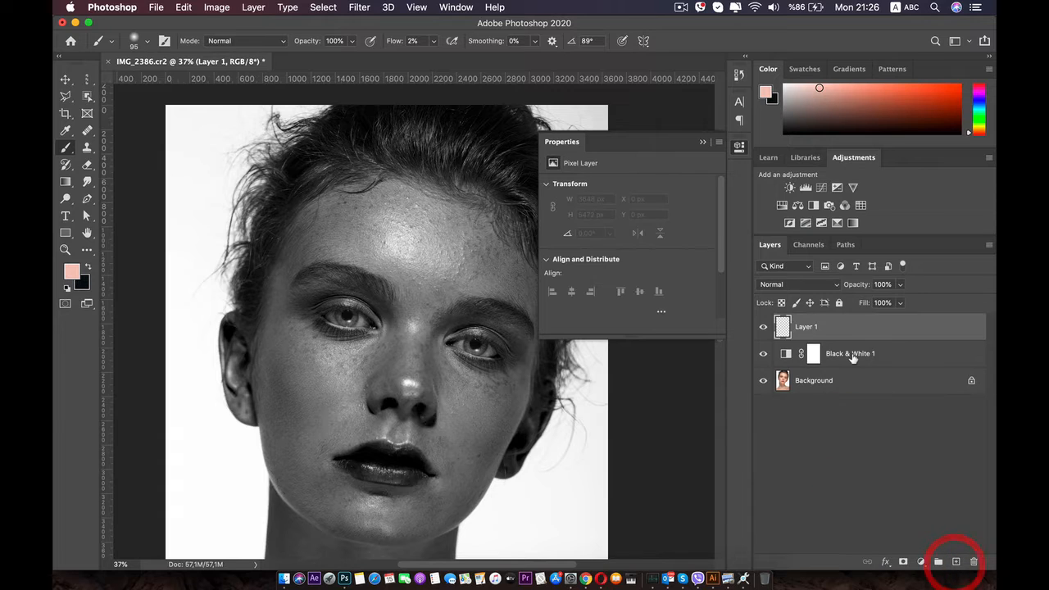
drag(803, 328, 798, 357)
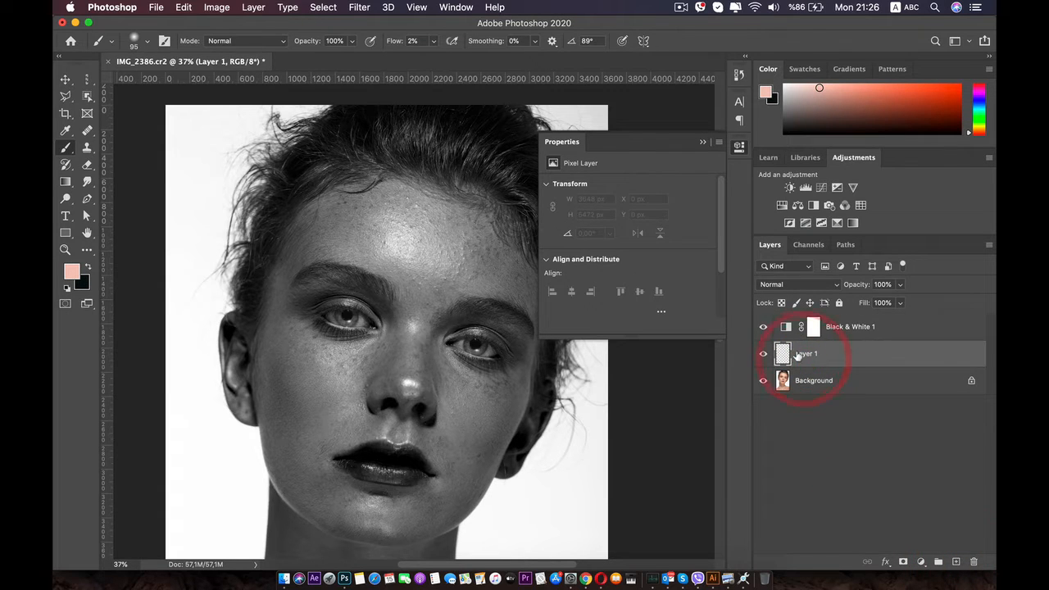
click(799, 418)
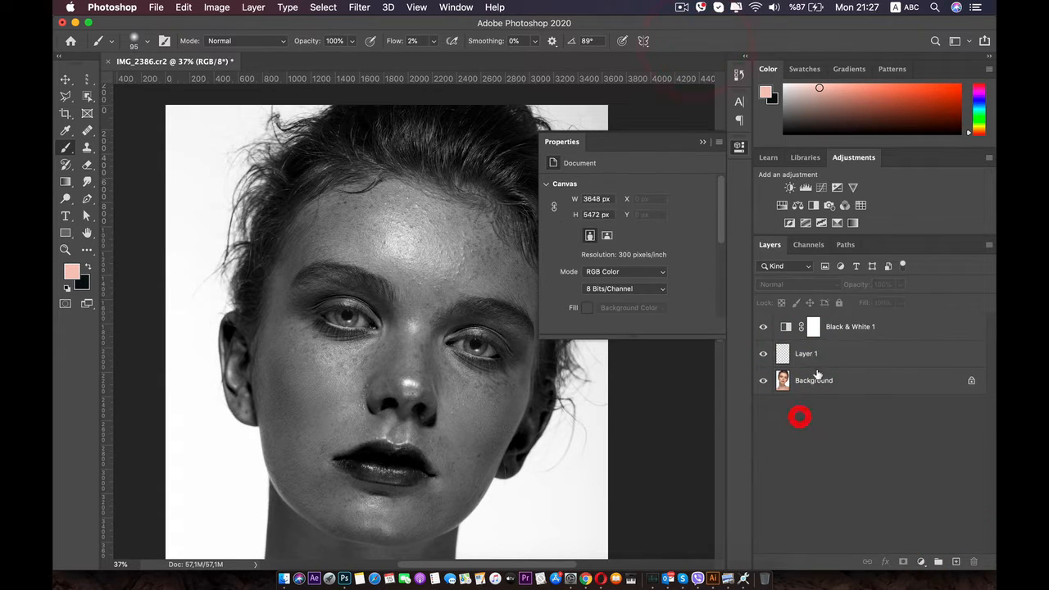
click(803, 354)
double_click(803, 353)
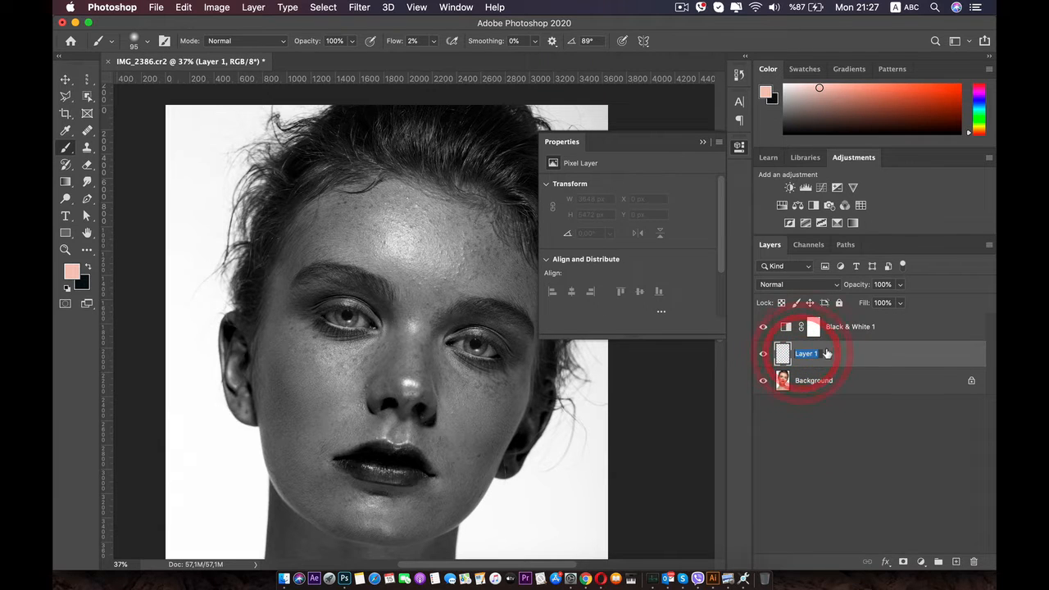
text(Blemish)
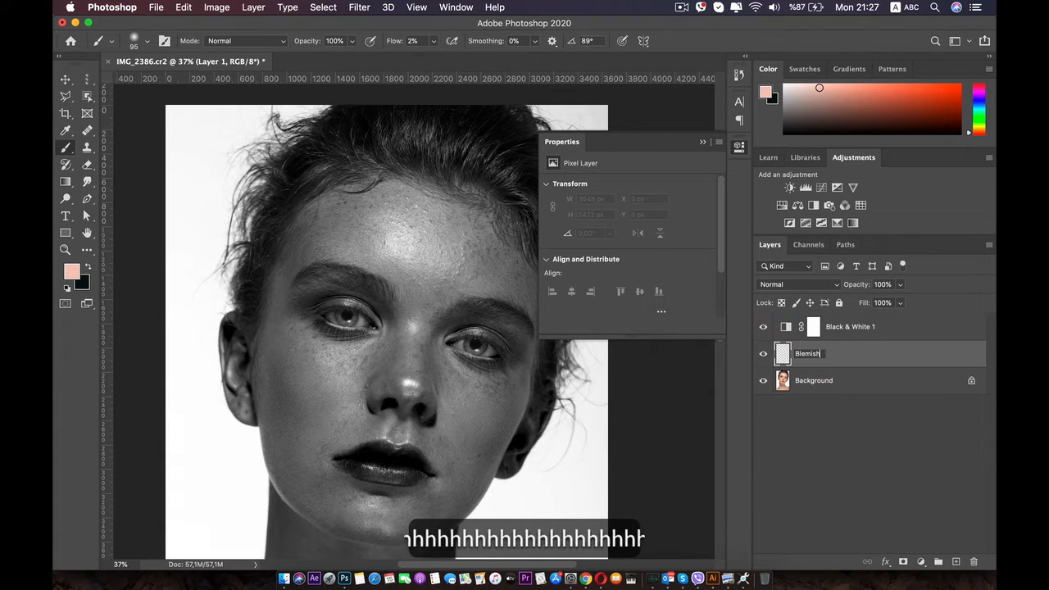
key(Return)
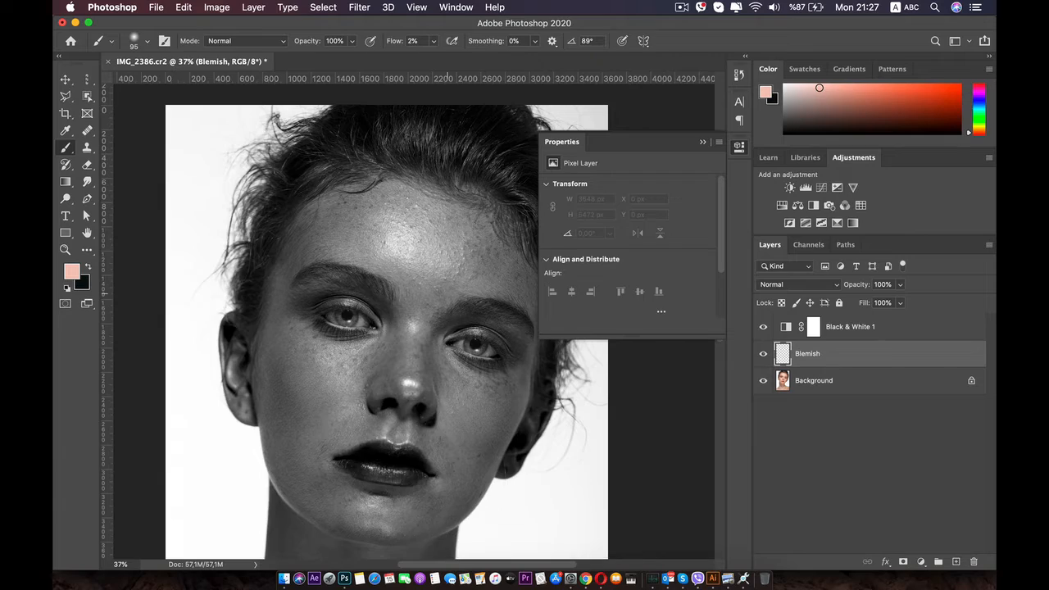
- Choose the Healing Brush tool for the forehead retouch, with sampling set to Current & Below
scroll(419, 327, up, 5)
key(space)
drag(465, 200, 426, 266)
scroll(426, 265, up, 2)
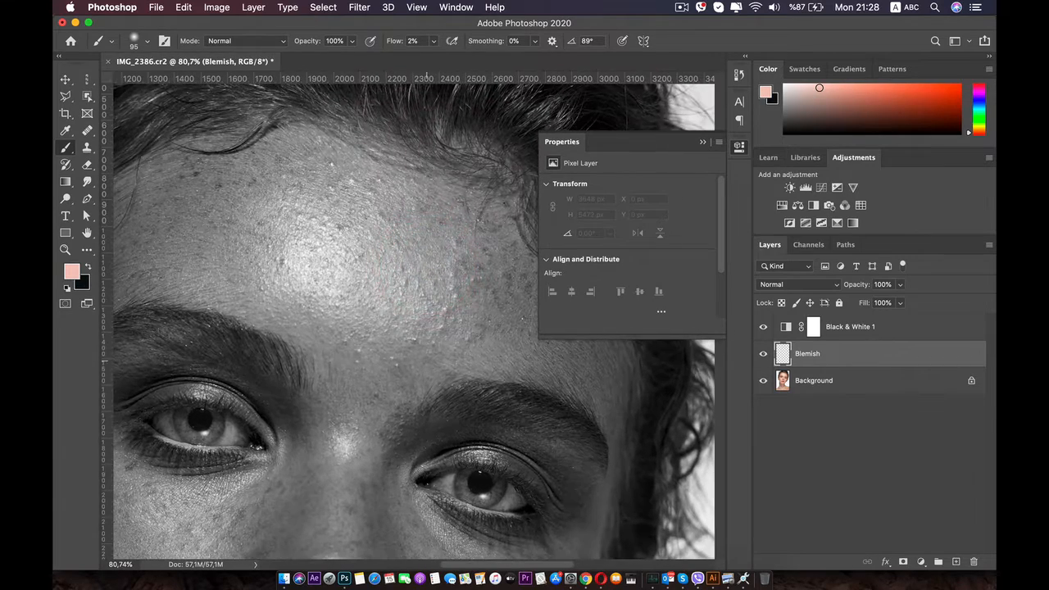
click(87, 130)
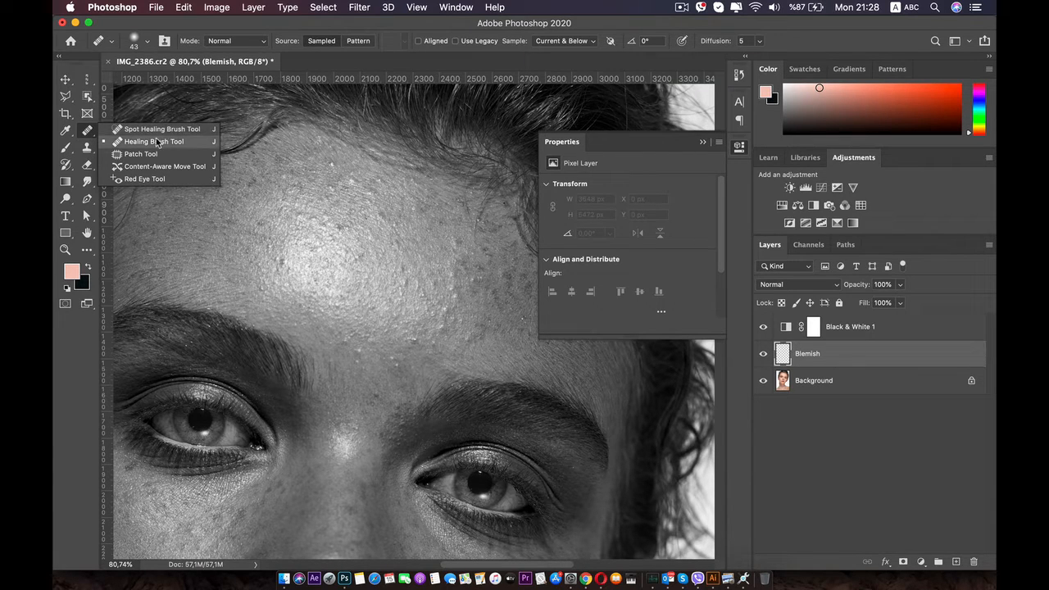
click(157, 142)
click(564, 41)
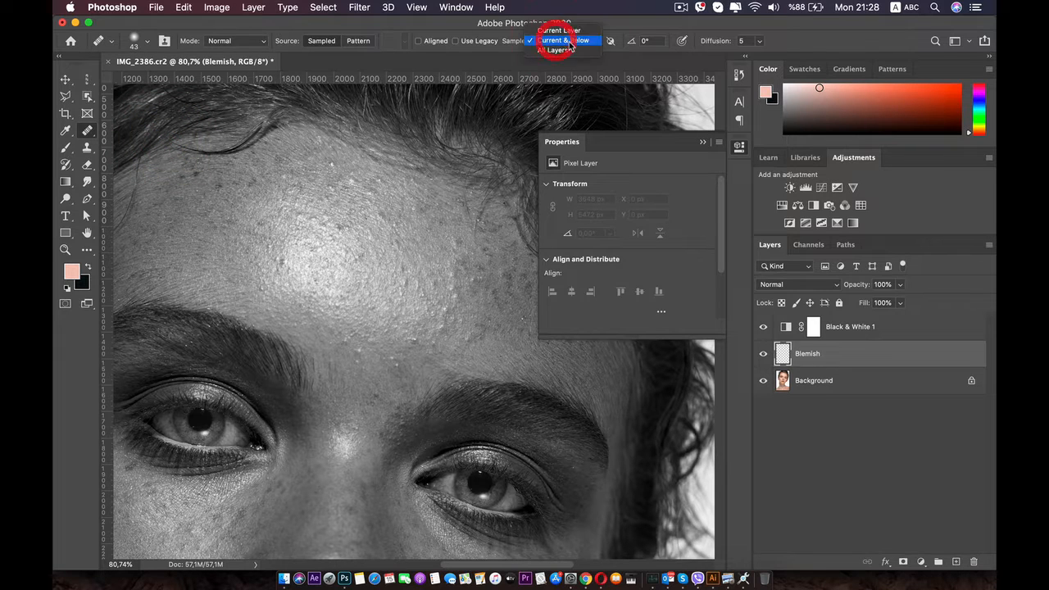
click(559, 41)
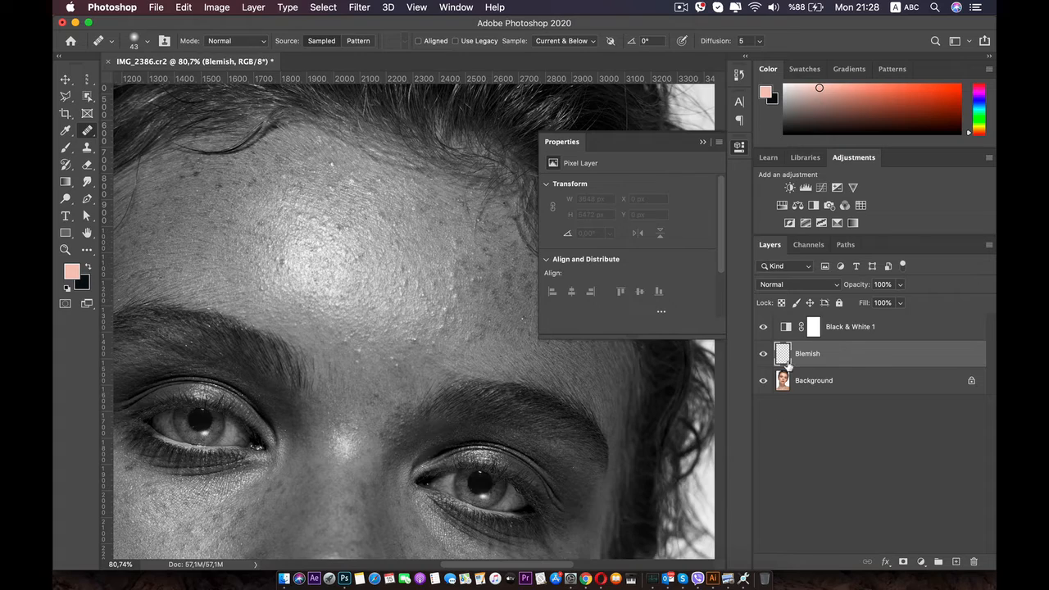
- Heal the small blemishes on the temple side of the forehead, above the image-right eyebrow, sampling clean skin next to each spot
scroll(534, 358, up, 5)
alt+click(377, 344)
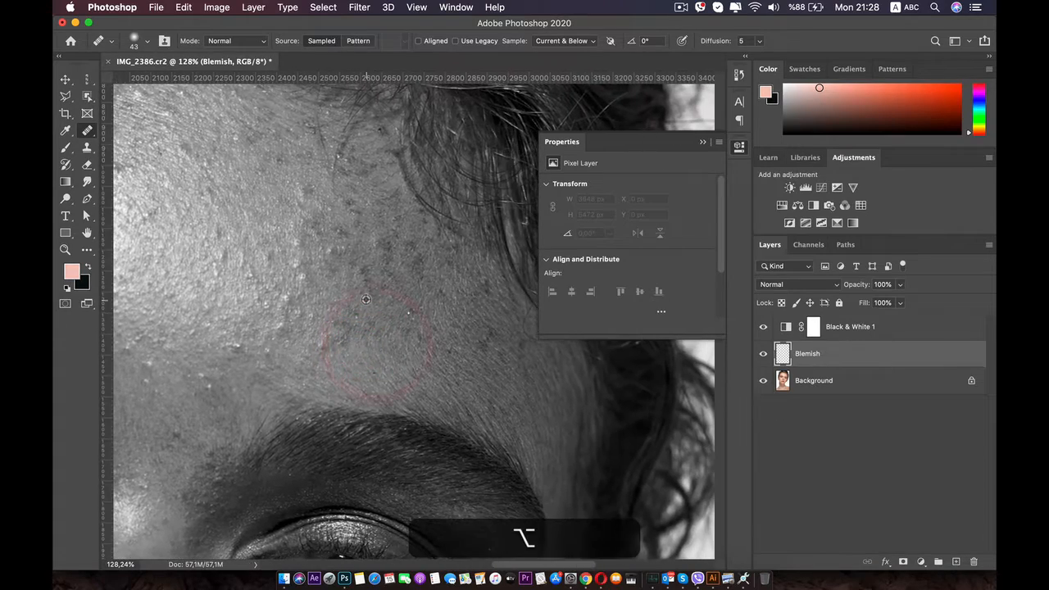
alt+click(318, 279)
click(307, 273)
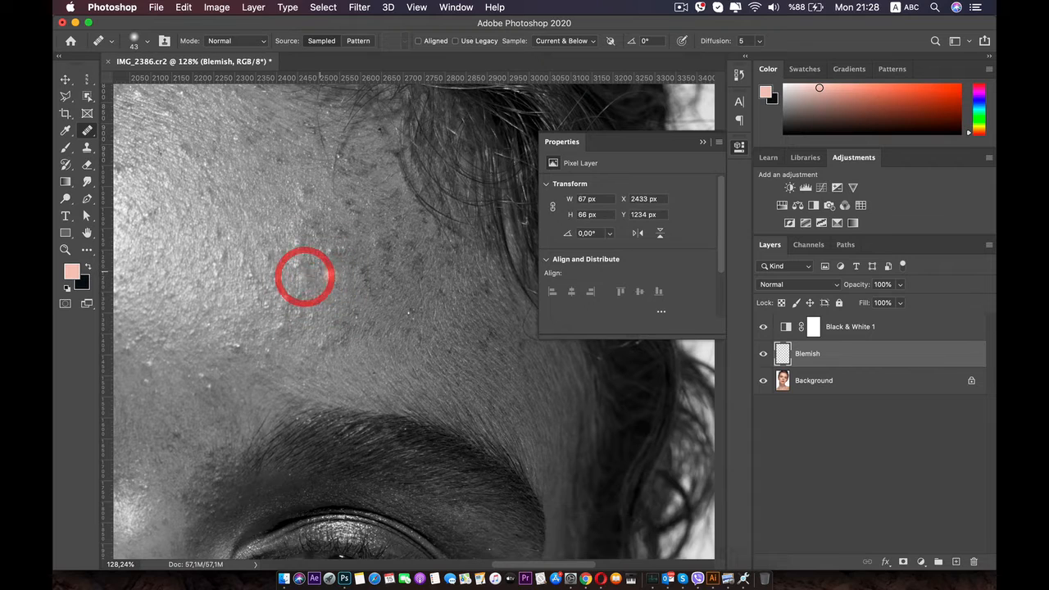
key(alt)
alt+click(305, 257)
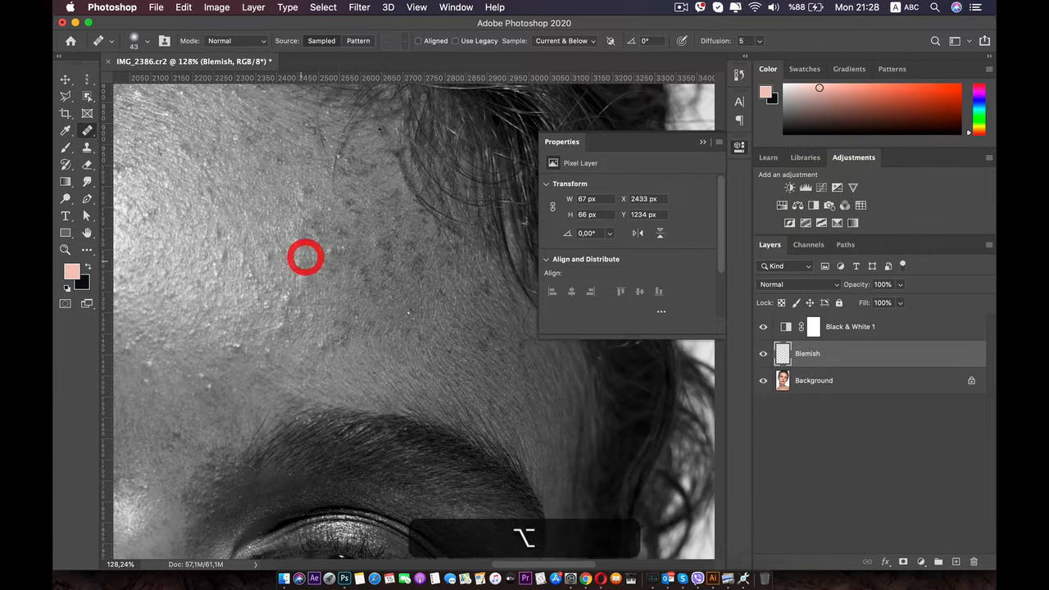
click(282, 339)
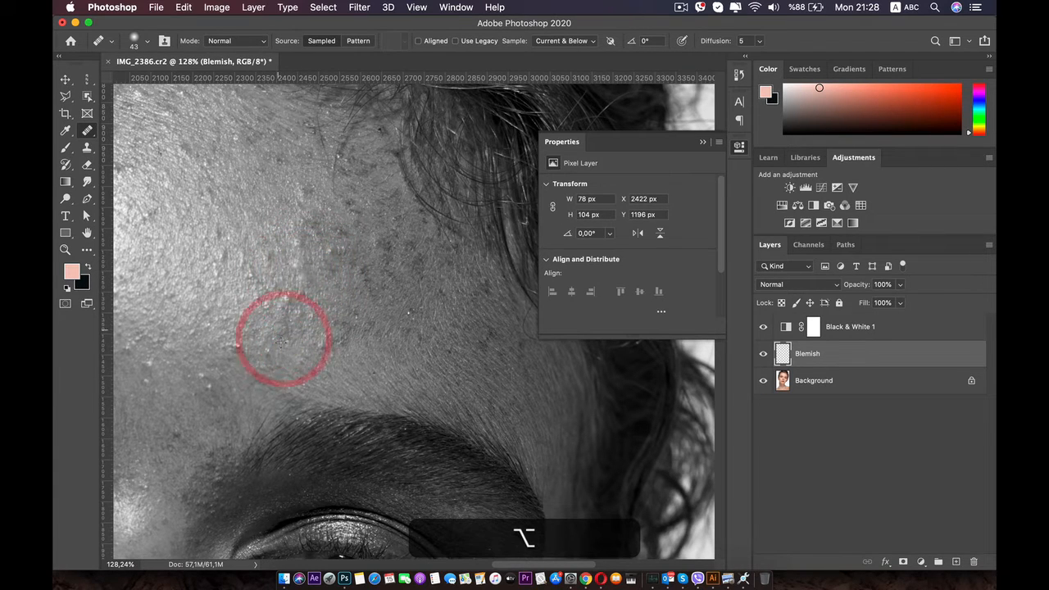
click(281, 328)
- Heal the spots on the lower forehead just above the gap between the eyebrows, using nearby clean skin as the source
key(space)
drag(266, 318, 398, 322)
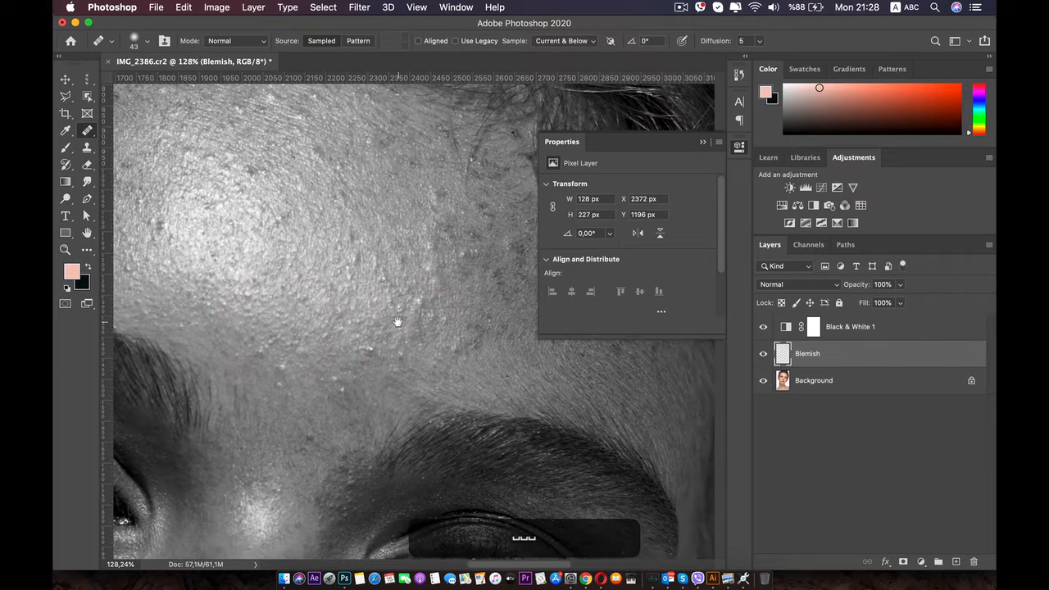
click(370, 361)
alt+click(368, 350)
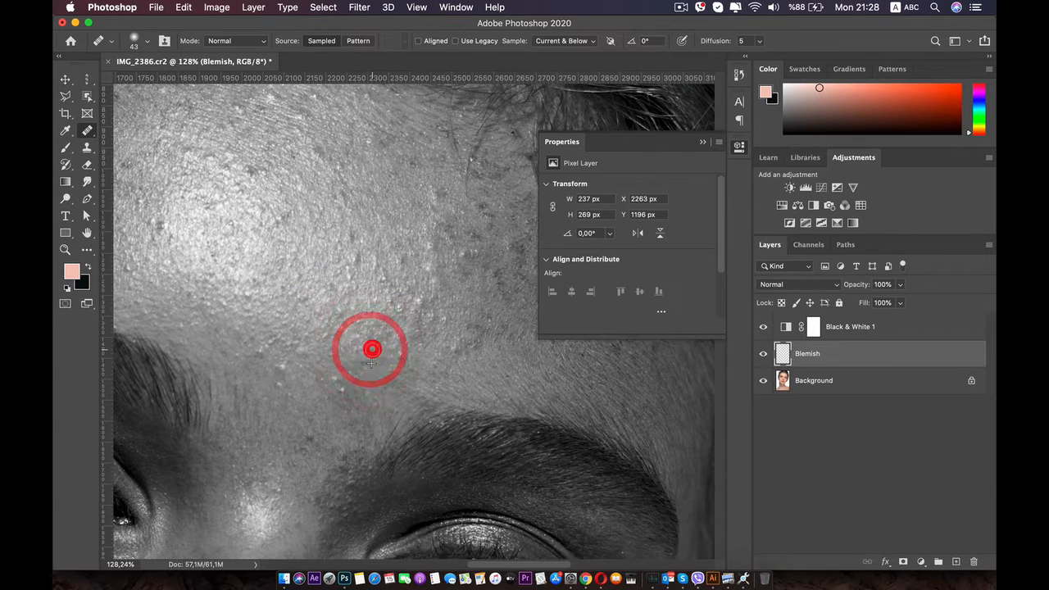
click(351, 398)
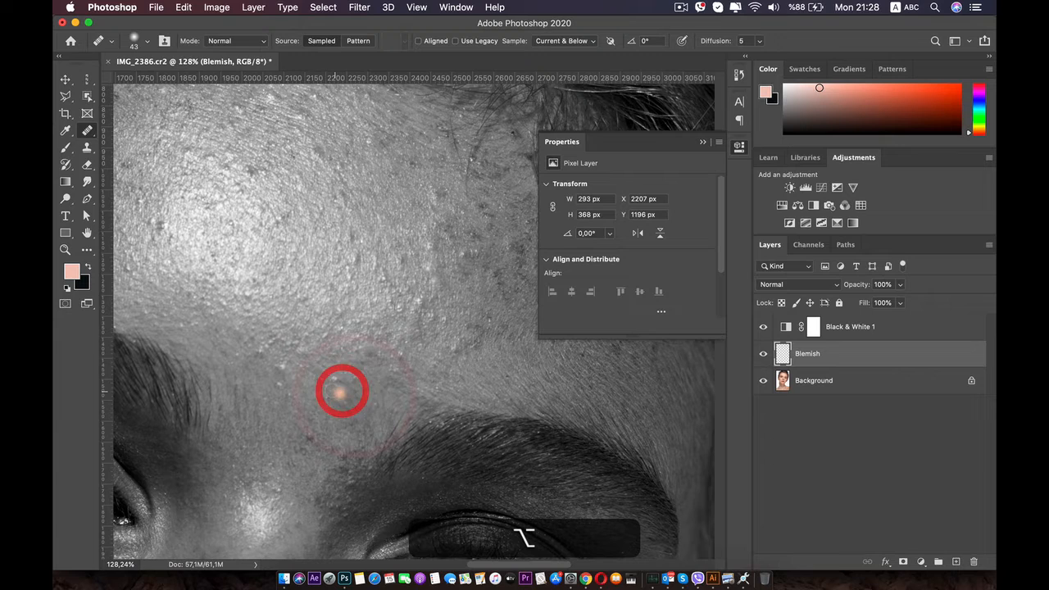
click(292, 374)
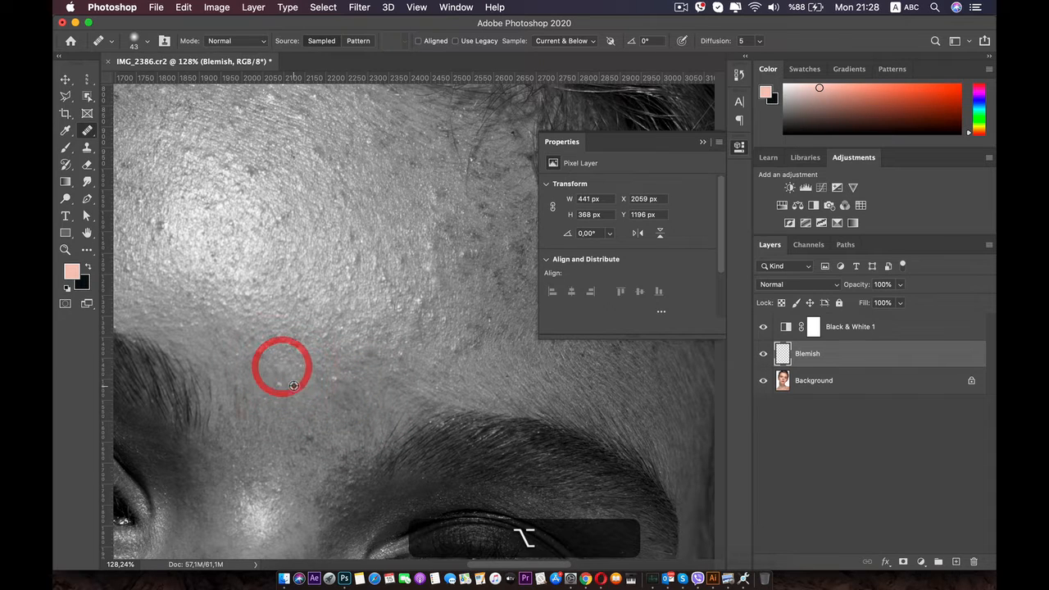
alt+click(270, 357)
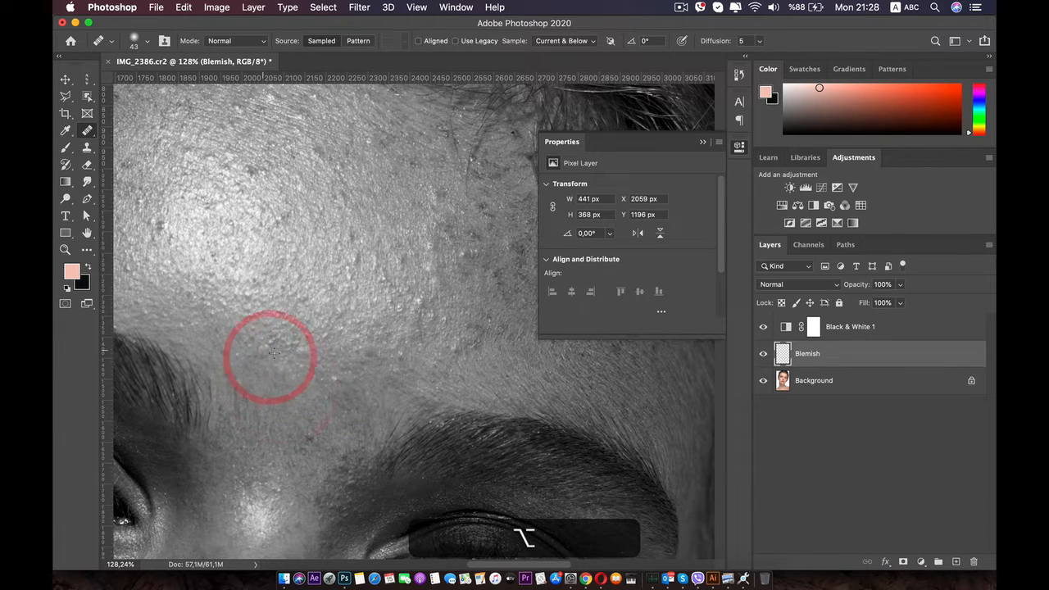
click(264, 348)
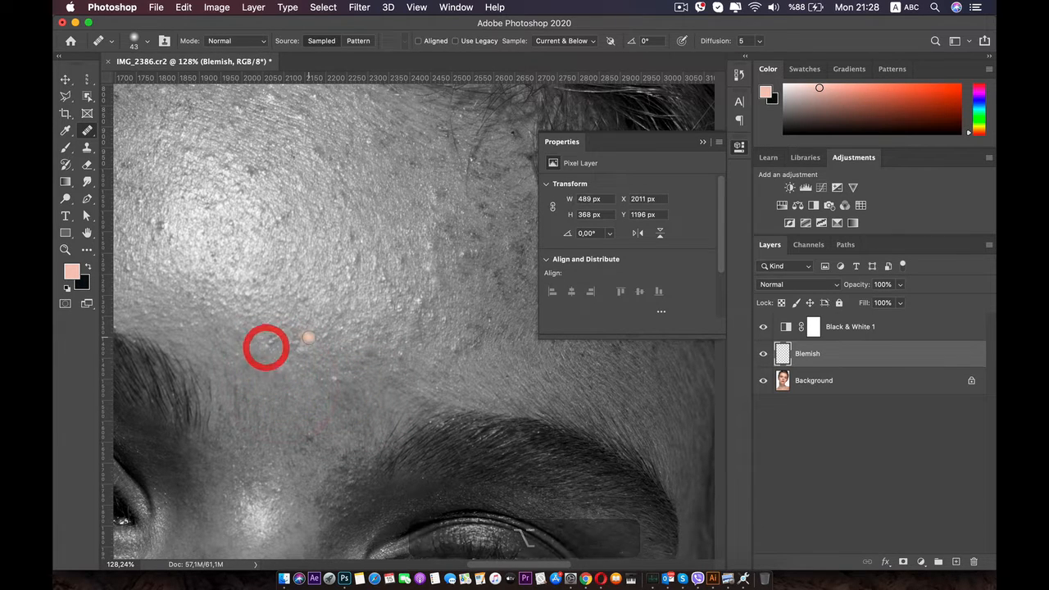
- Heal the bumps on the forehead between the shiny highlight and the image-right temple, resampling nearby skin for each one
alt+click(427, 319)
alt+click(421, 288)
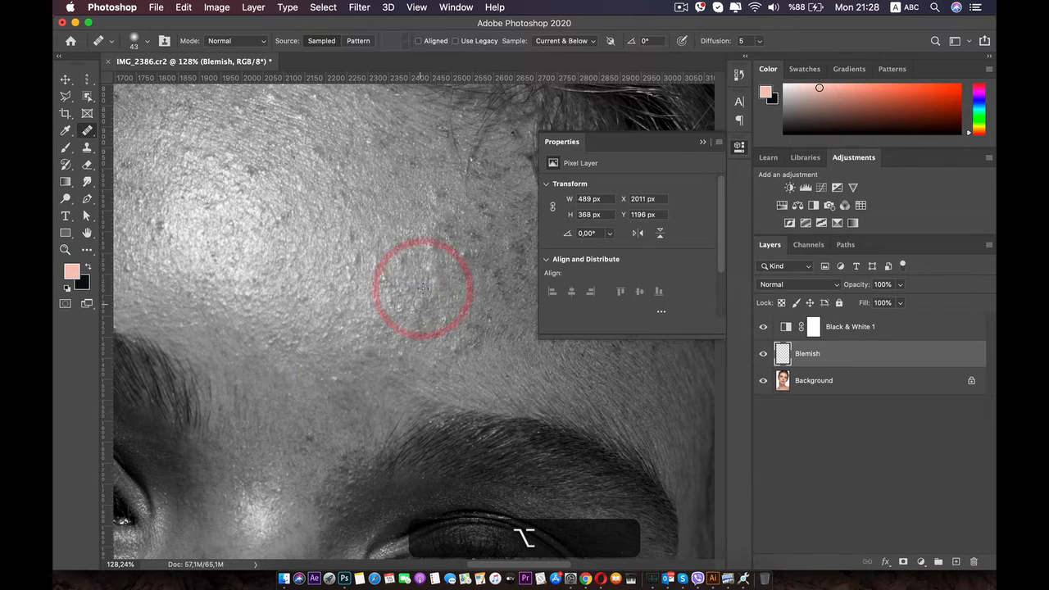
alt+click(394, 286)
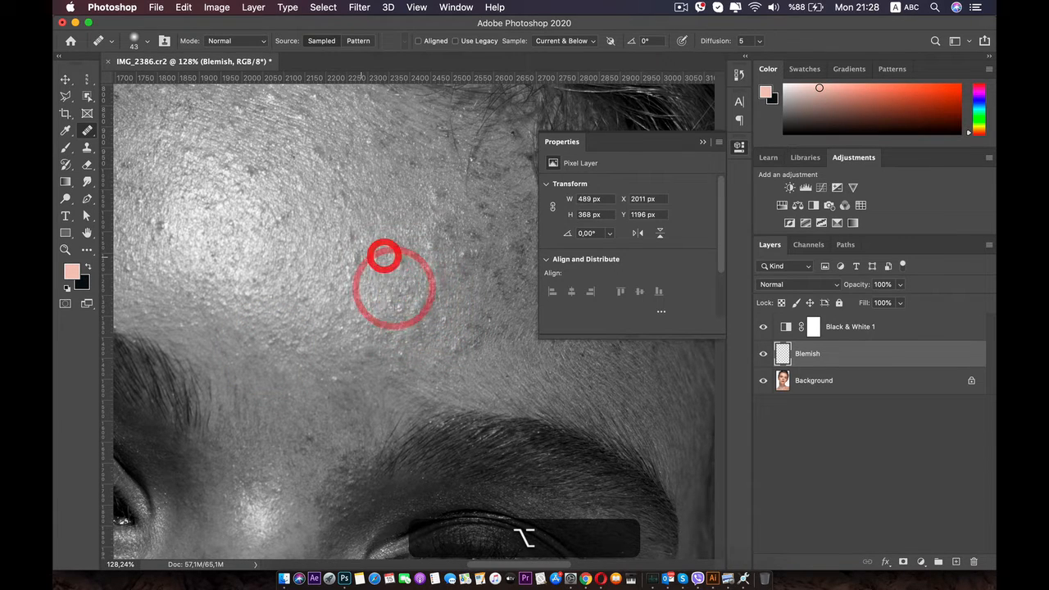
alt+click(352, 266)
alt+click(365, 279)
click(350, 285)
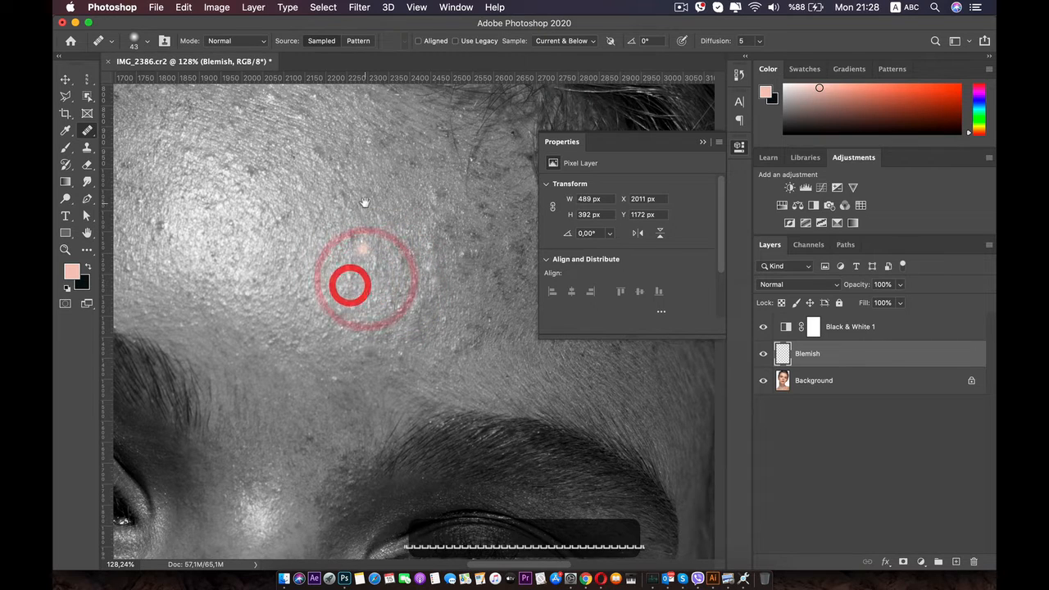
- Heal the dark spot on the upper forehead, up and to the right of the shiny highlight, from adjacent skin
drag(364, 203, 429, 281)
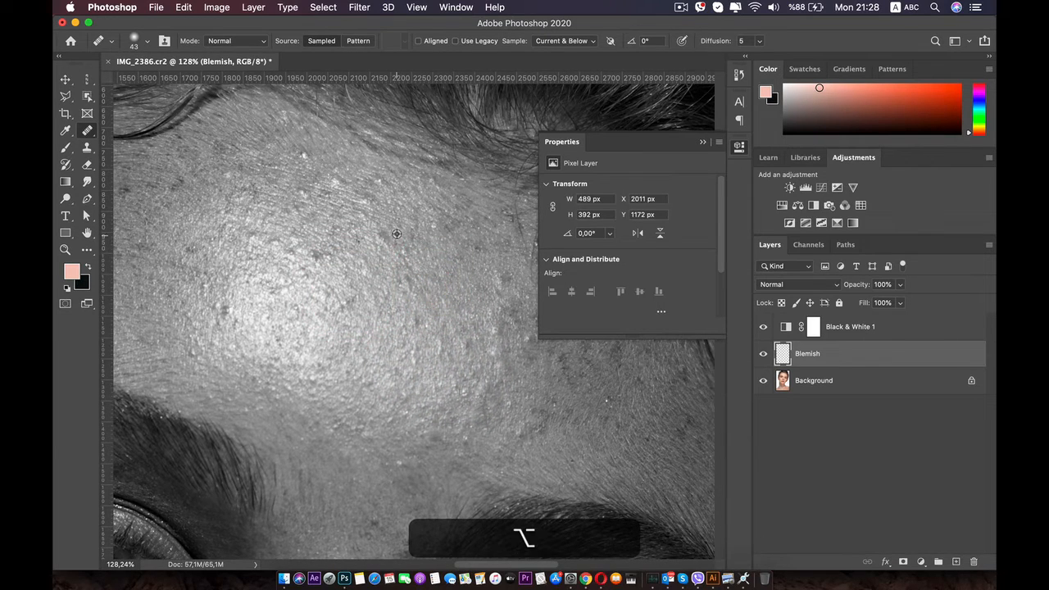
alt+click(394, 229)
click(387, 238)
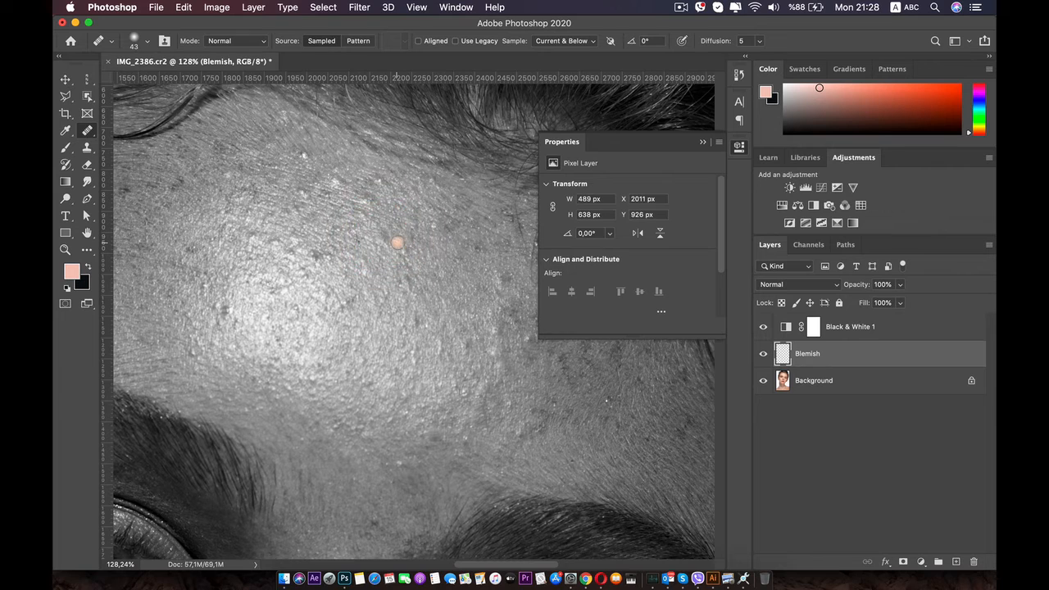
- Increase the Healing Brush size to 56 and heal the dark spot at the left edge of the forehead highlight
mouse_move(397, 242)
mouse_down()
mouse_move(439, 250)
mouse_move(414, 253)
mouse_up()
drag(407, 157, 417, 230)
mouse_move(416, 178)
mouse_down()
mouse_move(416, 159)
mouse_move(395, 163)
mouse_move(408, 166)
mouse_up()
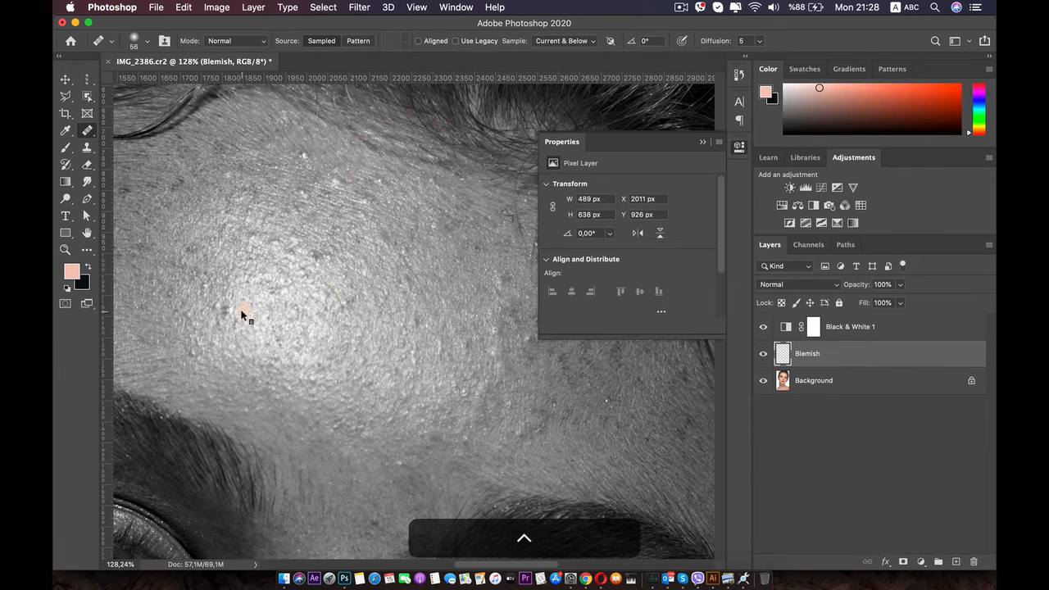
drag(248, 314, 226, 310)
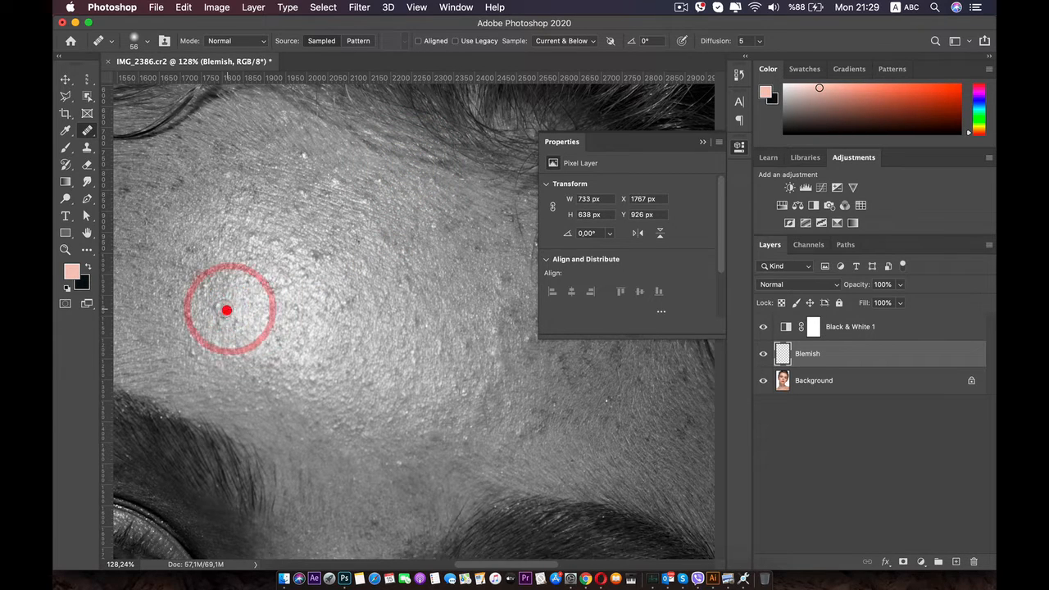
- Heal the two bright bumps on the upper forehead below the hairline, sampling clean skin close to them
alt+click(303, 189)
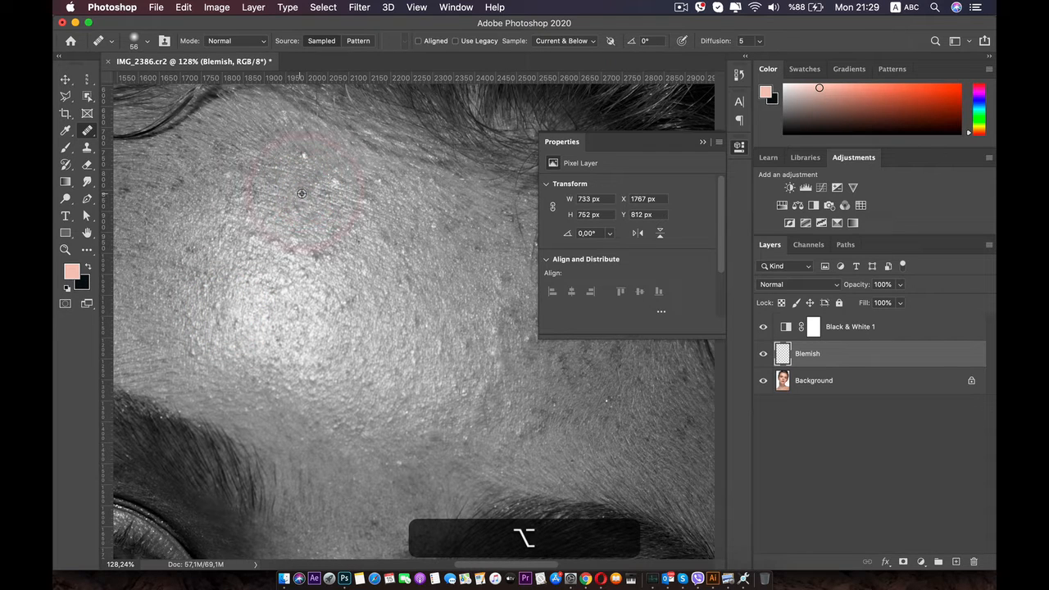
click(303, 160)
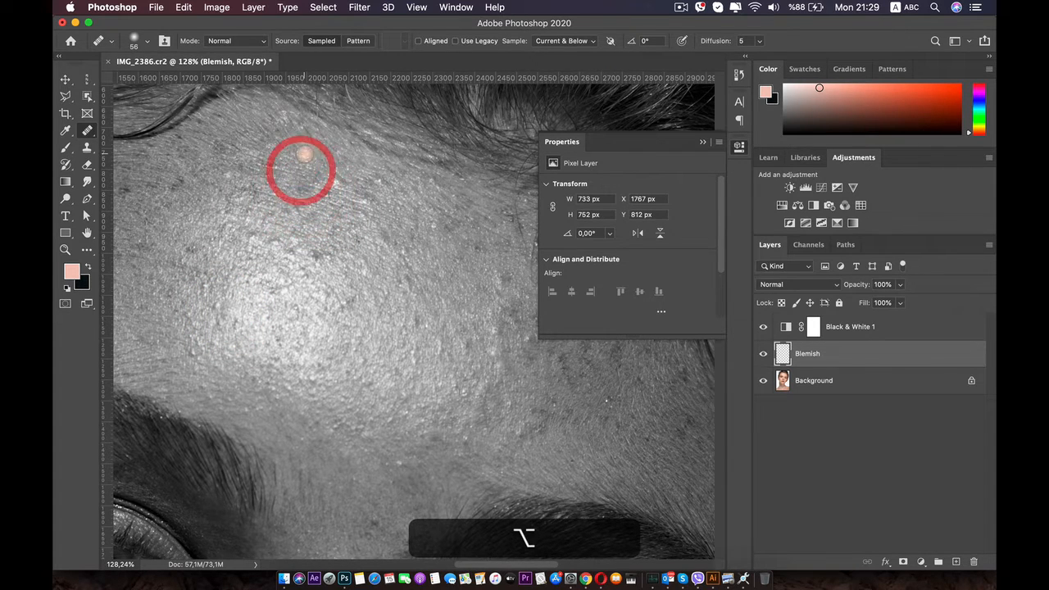
click(338, 181)
click(339, 181)
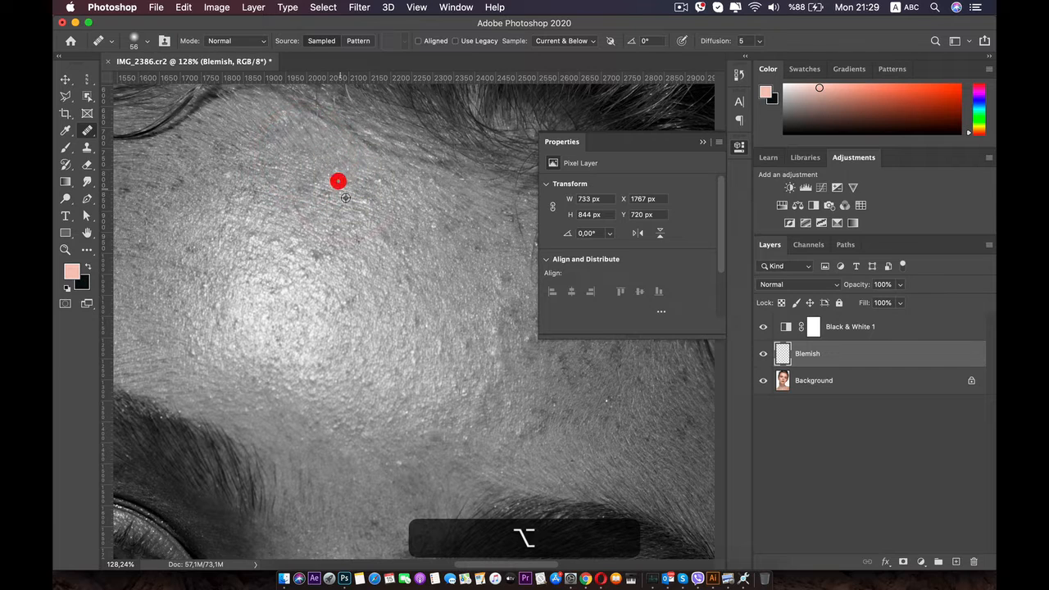
- Retouch the remaining bumps and spots around the right side of the forehead highlight with freshly sampled skin
click(480, 329)
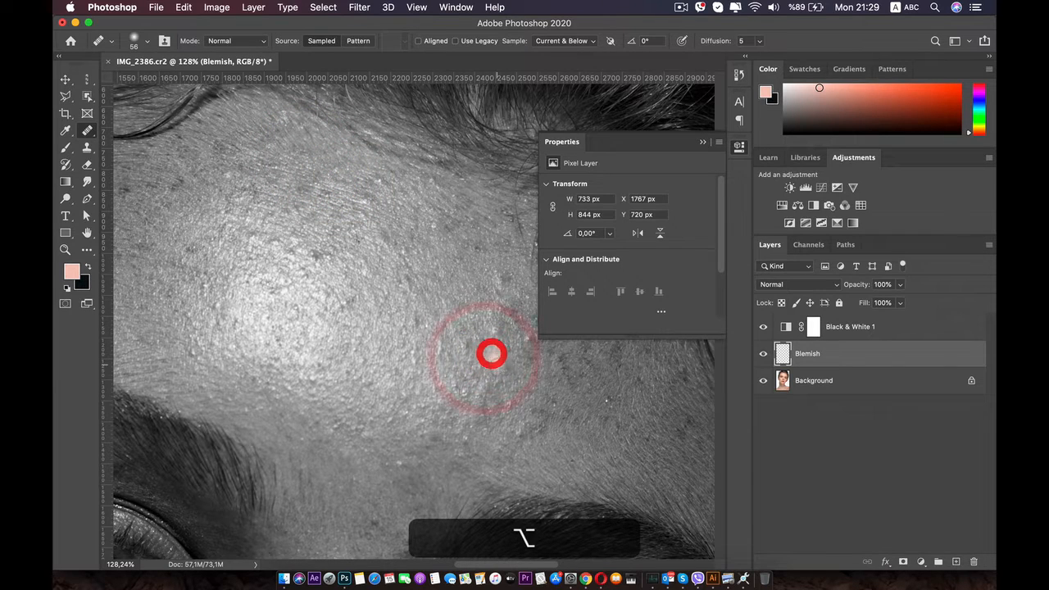
click(486, 328)
click(491, 330)
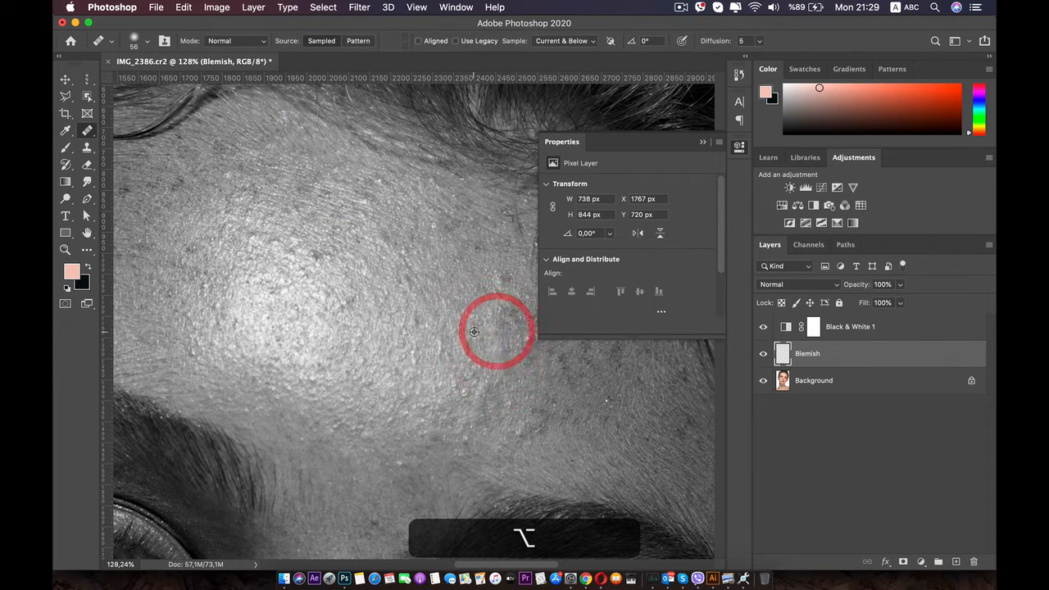
click(472, 336)
click(414, 333)
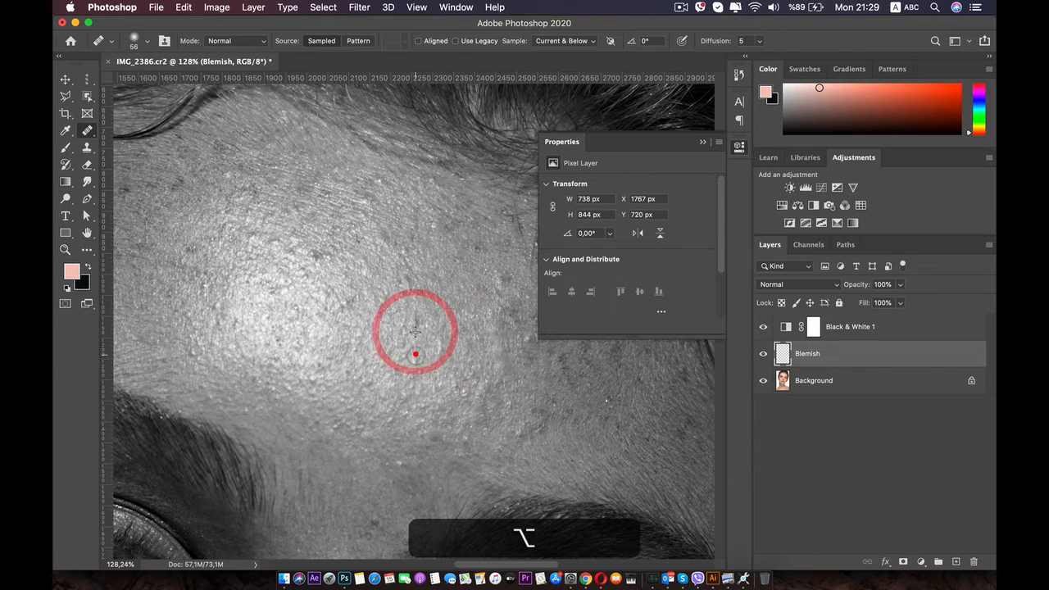
click(414, 359)
click(346, 269)
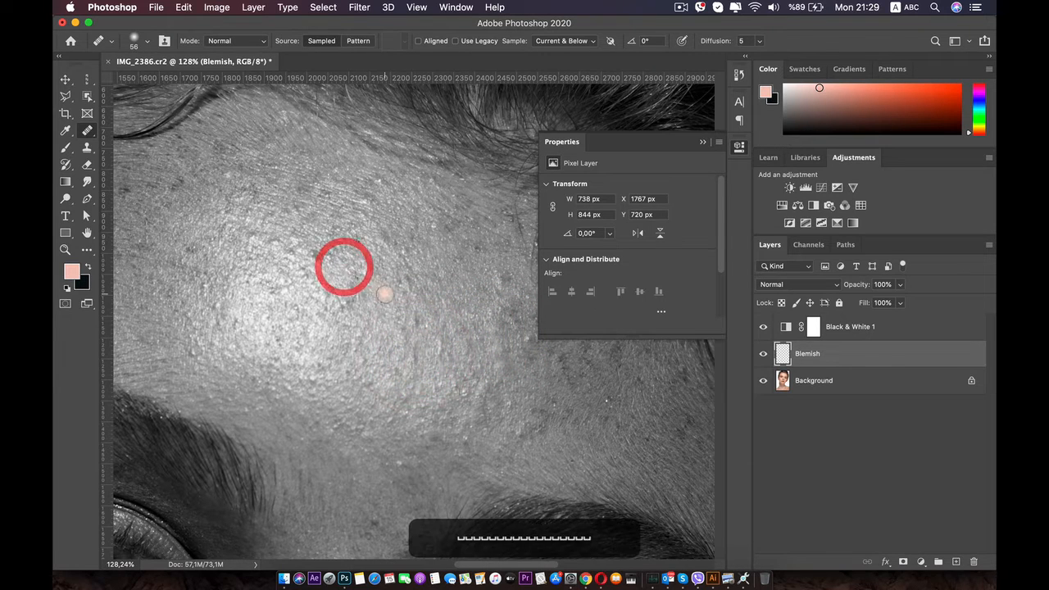
key(super+z)
- Heal the spots on the image-right side of the forehead, near the temple hair and above the outer eyebrow
scroll(389, 299, right, 10)
click(210, 241)
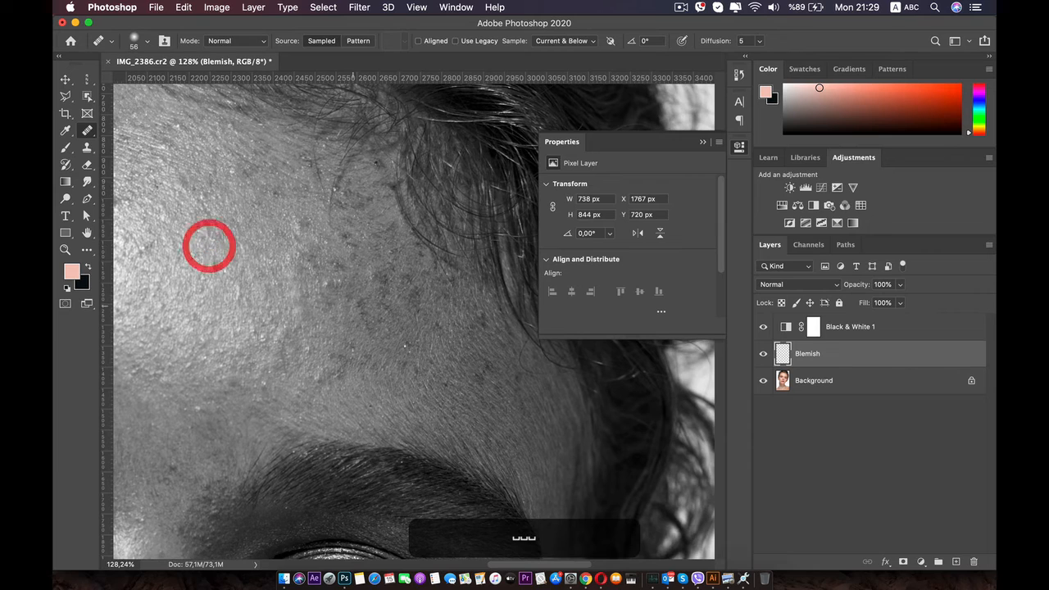
click(336, 295)
click(328, 282)
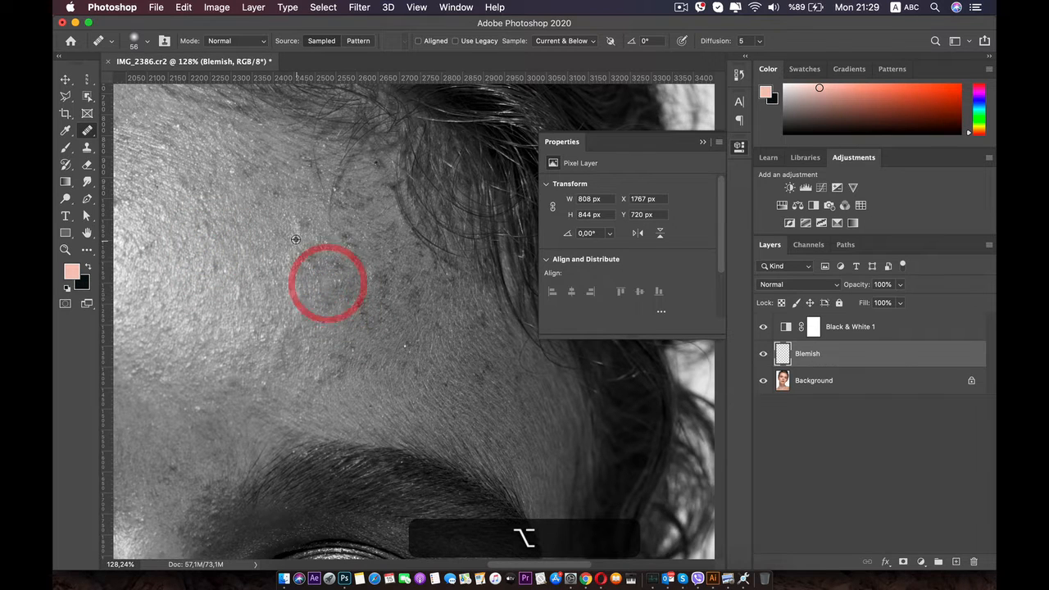
click(293, 236)
click(305, 230)
click(299, 231)
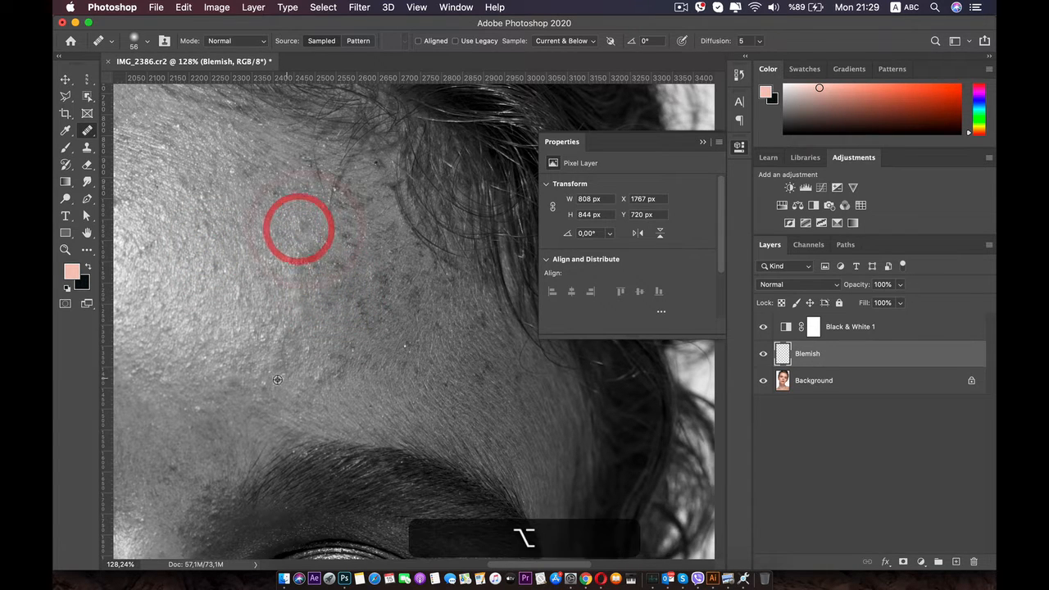
click(402, 354)
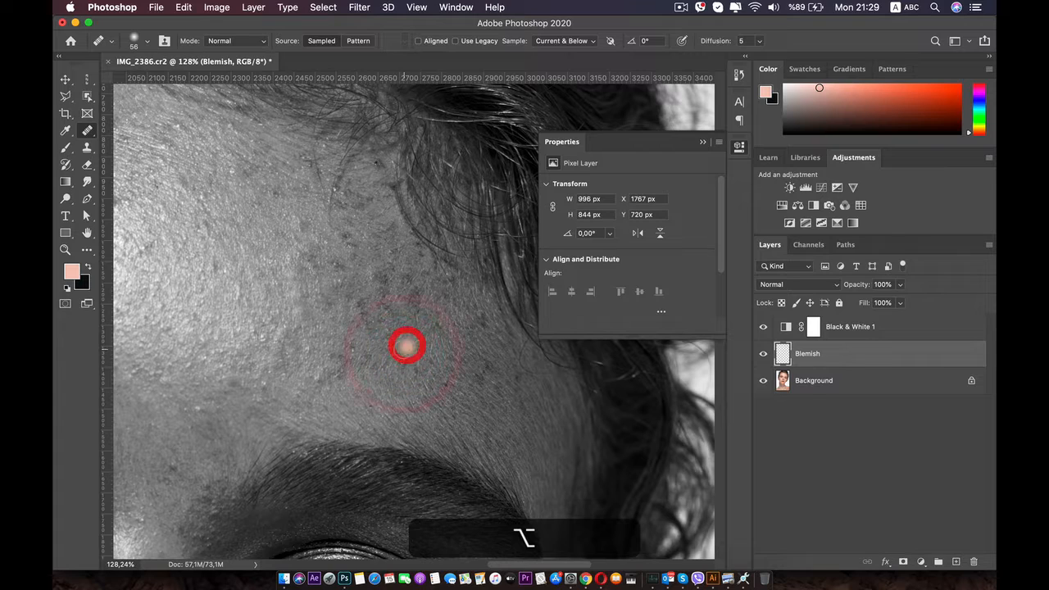
- Heal the leftover spots in the center of the lower forehead, just above the area between the eyebrows
scroll(400, 344, up, 2)
scroll(400, 344, left, 2)
click(399, 335)
drag(250, 349, 409, 265)
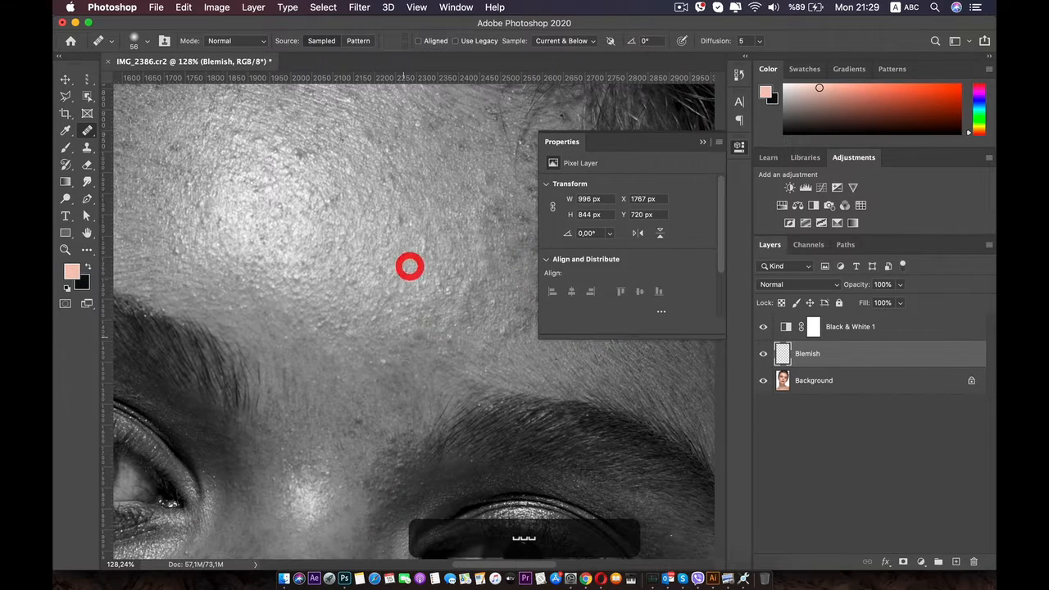
alt+click(399, 366)
alt+click(384, 361)
super+click(365, 353)
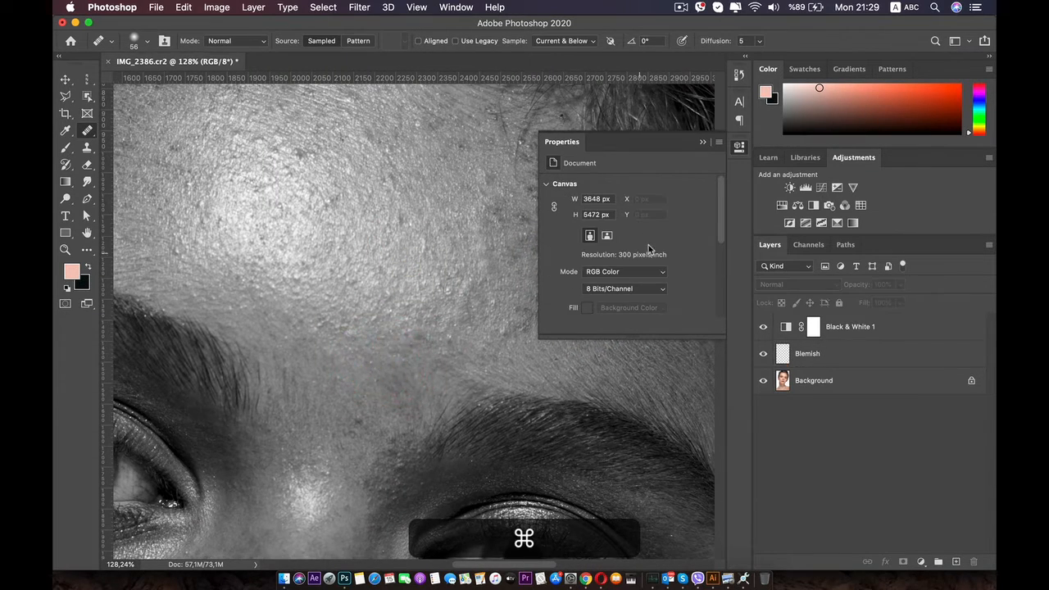
- Collapse the layer properties and check the healed skin in color by hiding and reshowing the Black & White adjustment
click(737, 149)
click(762, 327)
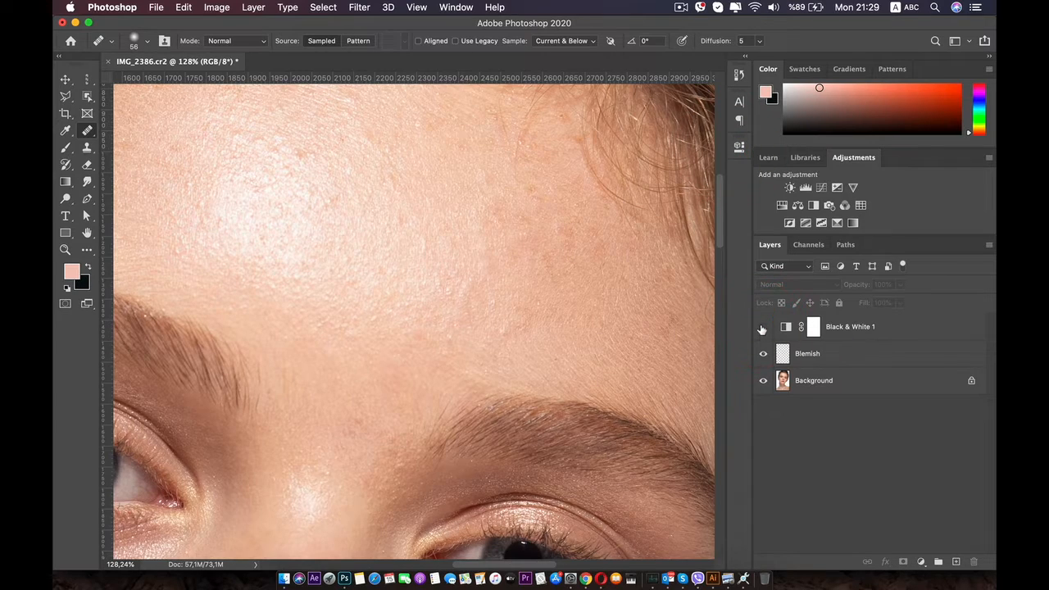
click(762, 327)
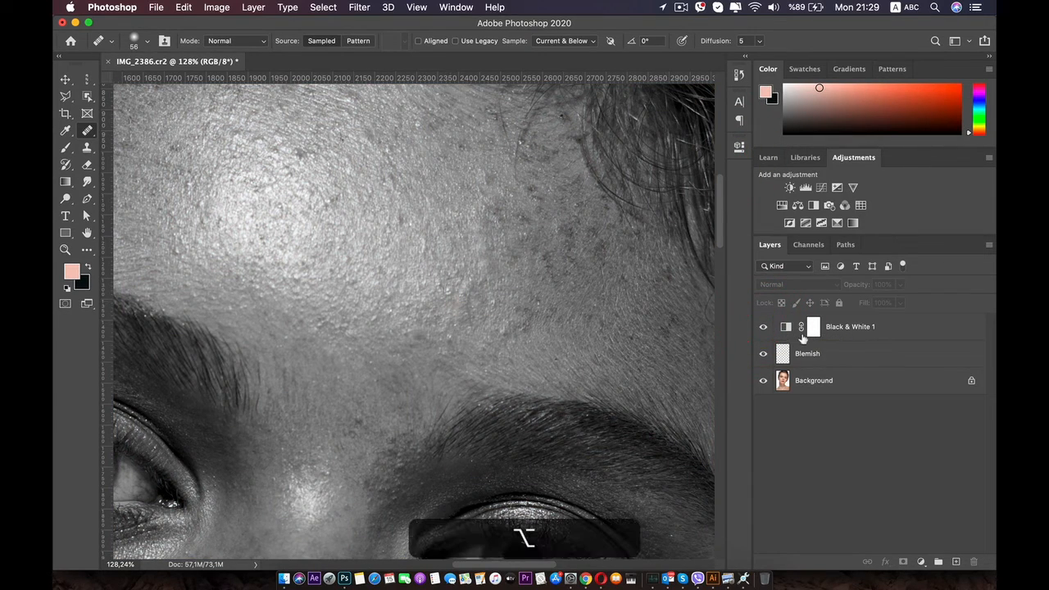
- Reselect the Blemish layer and heal the spot above the inner end of the image-right eyebrow from nearby skin
click(792, 352)
alt+click(448, 303)
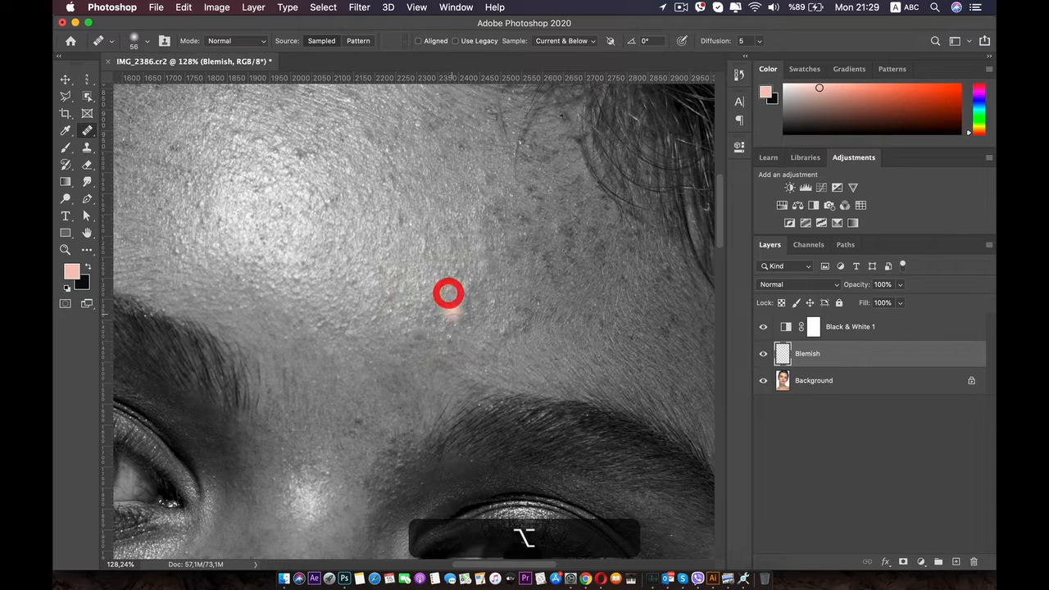
click(450, 335)
- Hide the Black & White adjustment and the Blemish layer to view the unretouched forehead in color
click(762, 327)
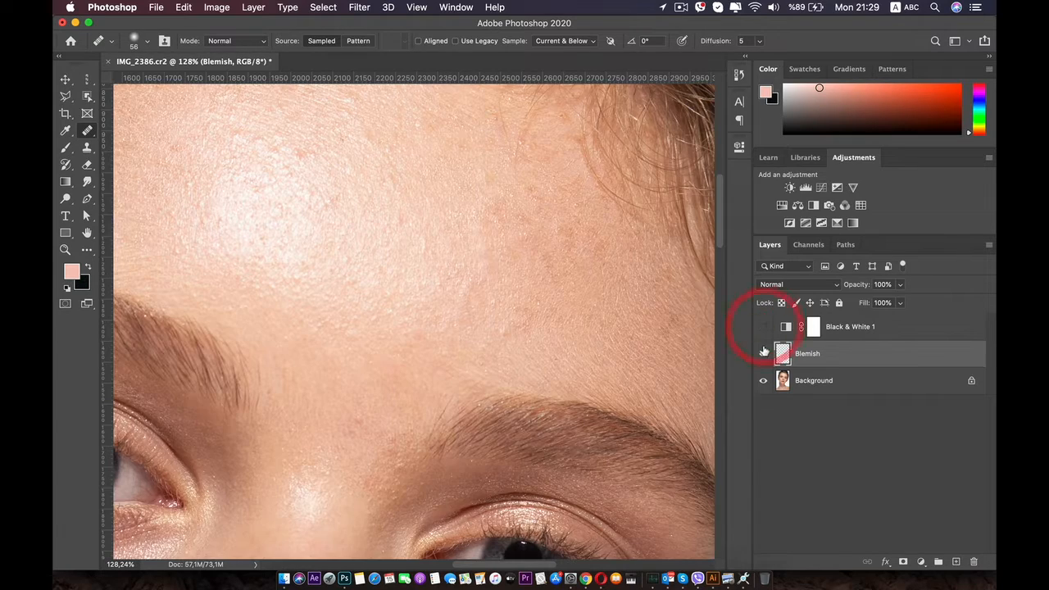
click(764, 353)
scroll(766, 359, down, 2)
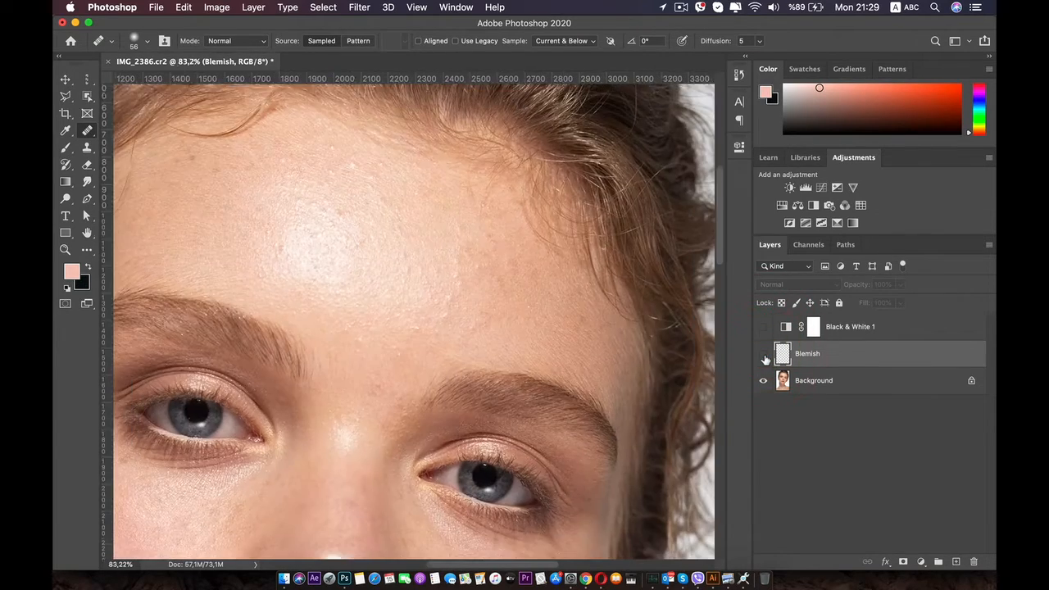
- Turn the Black & White adjustment and the Blemish layer back on over the forehead
scroll(765, 359, down, 1)
click(764, 354)
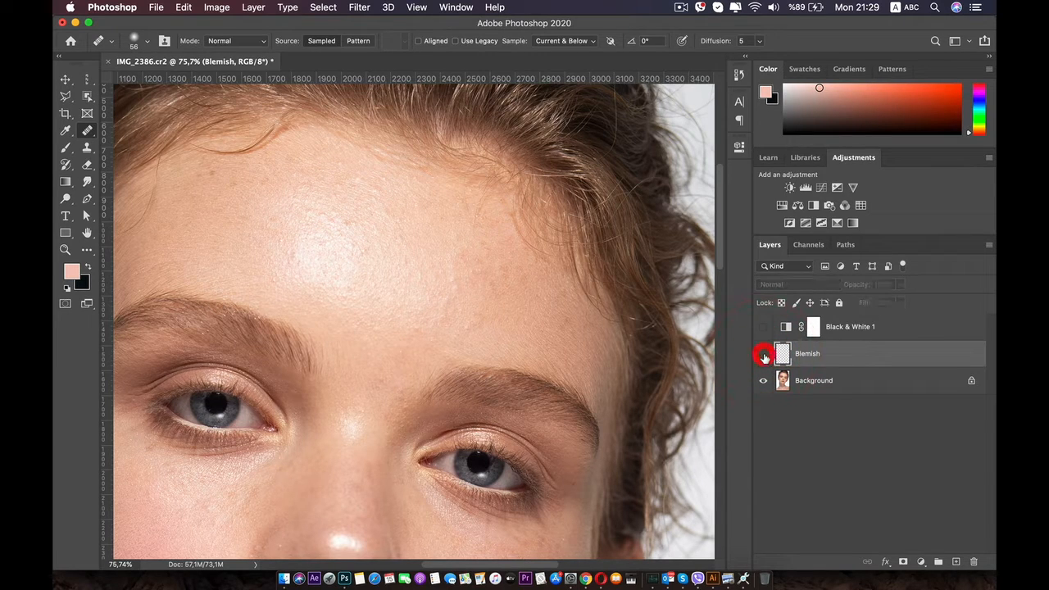
click(763, 326)
scroll(397, 311, up, 4)
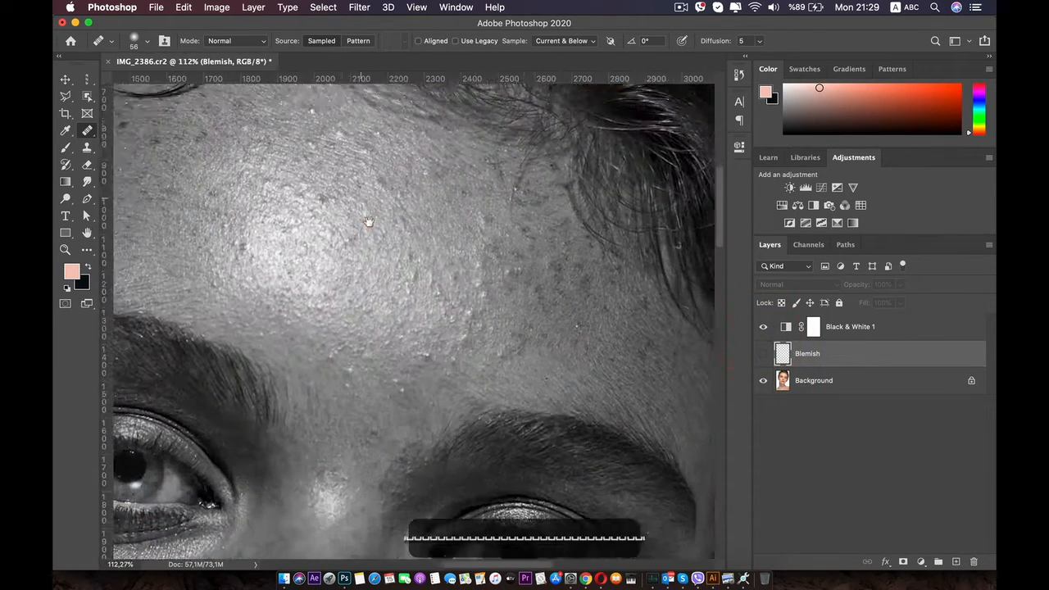
alt+click(396, 296)
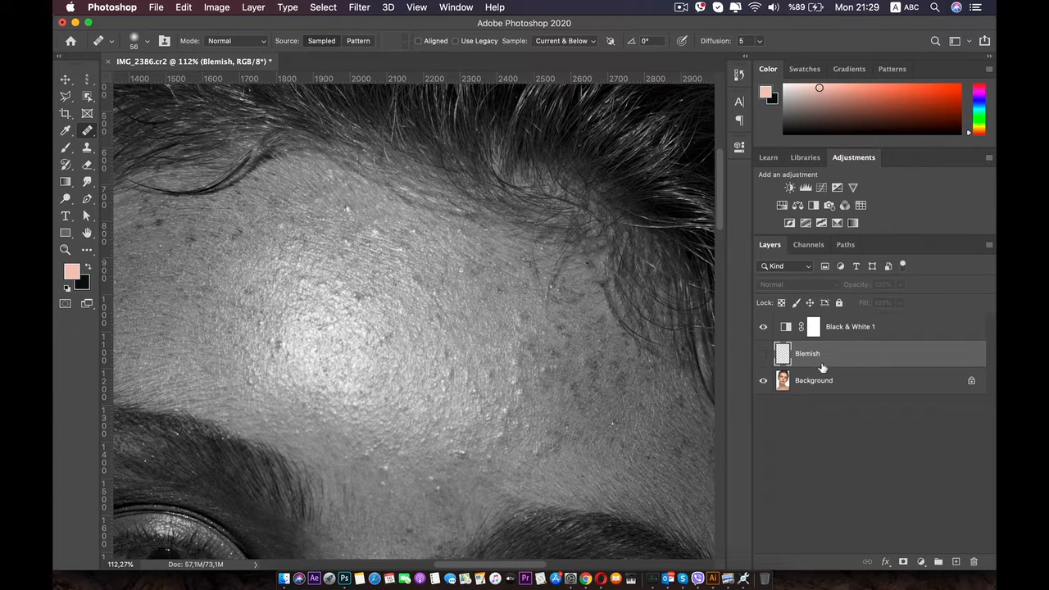
click(763, 354)
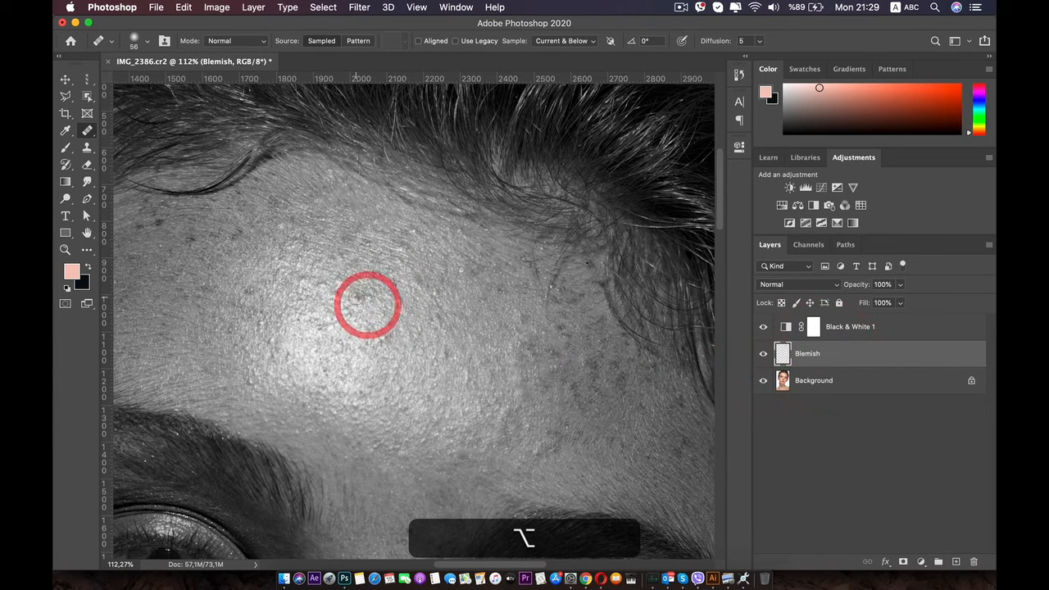
- Heal the spots above the central forehead highlight and toward the hairline, sampling clean skin right next to each one
click(357, 297)
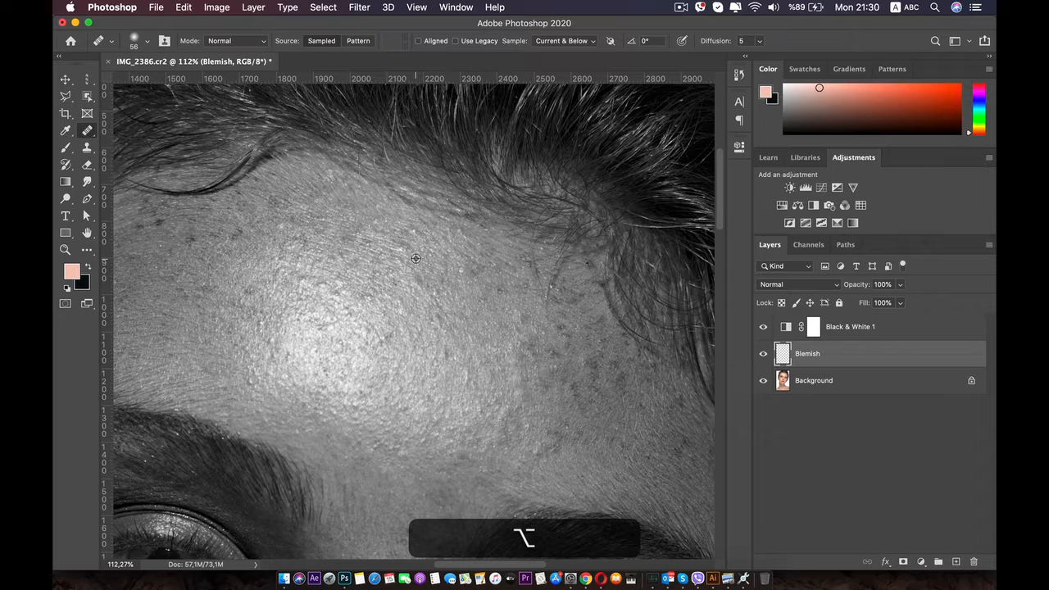
alt+click(416, 259)
click(403, 246)
alt+click(279, 236)
click(281, 224)
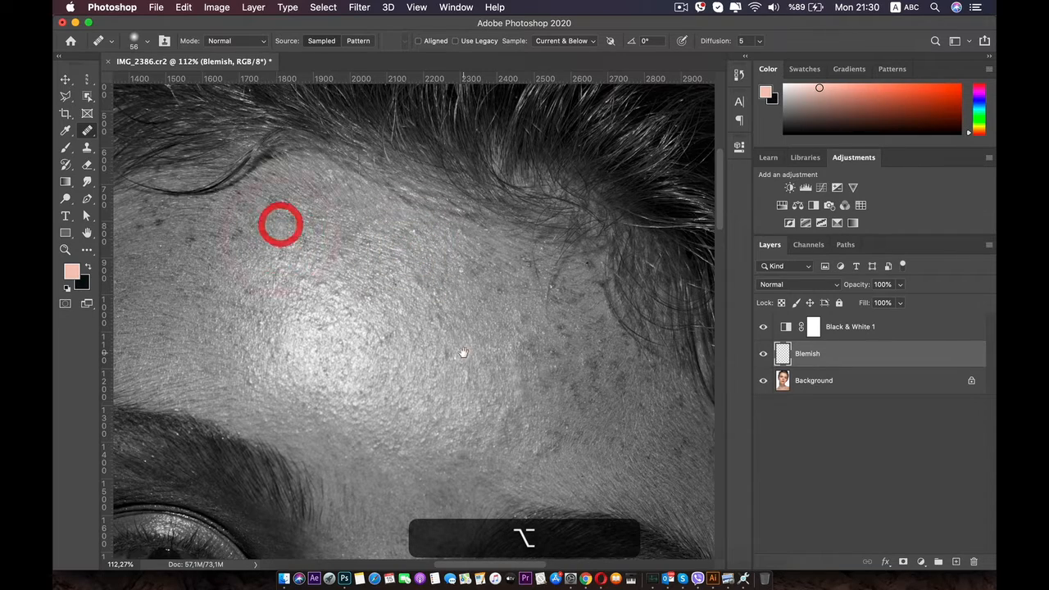
- Heal the spot just above the image-right eyebrow, using skin sampled directly beside it
drag(464, 353, 367, 287)
alt+click(432, 399)
click(441, 388)
scroll(435, 375, down, 2)
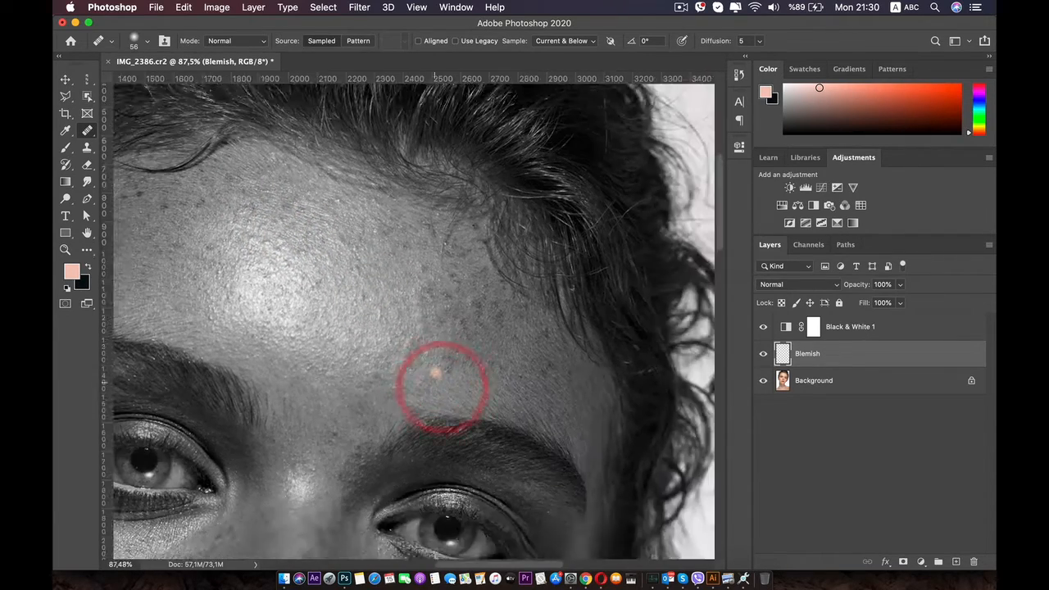
- Heal the spots at the image-left edge and in the upper part of the forehead highlight from neighboring skin
scroll(435, 373, up, 3)
alt+click(324, 356)
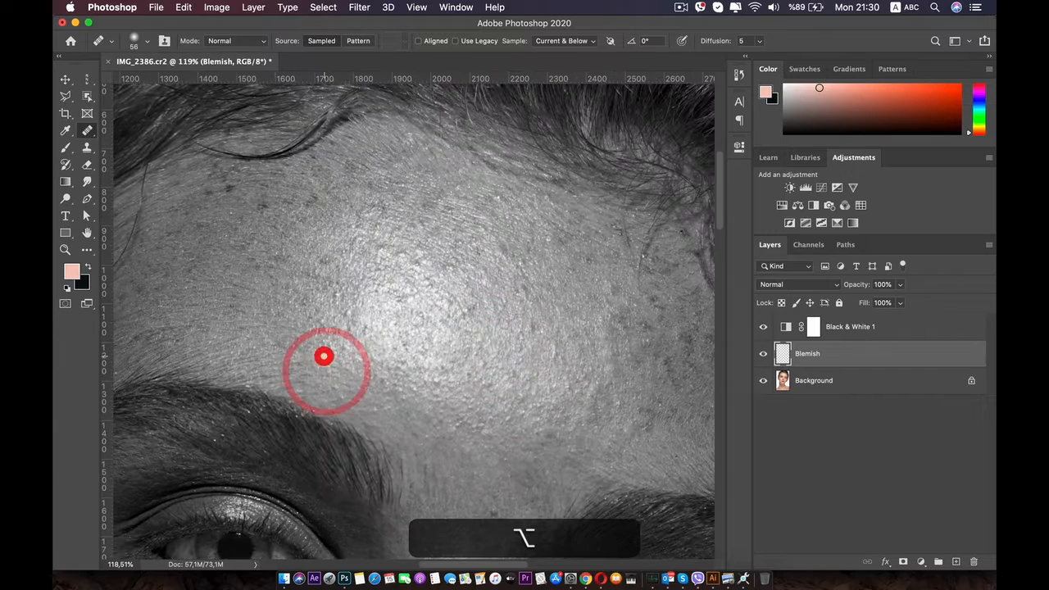
mouse_move(324, 356)
mouse_down()
mouse_move(300, 325)
mouse_move(344, 312)
mouse_up()
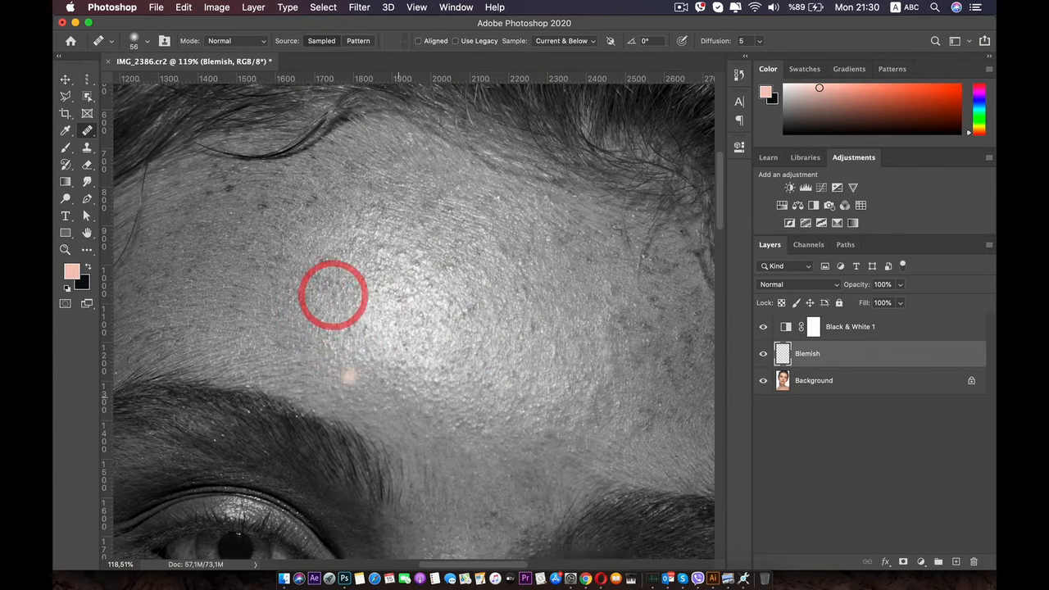
alt+click(457, 436)
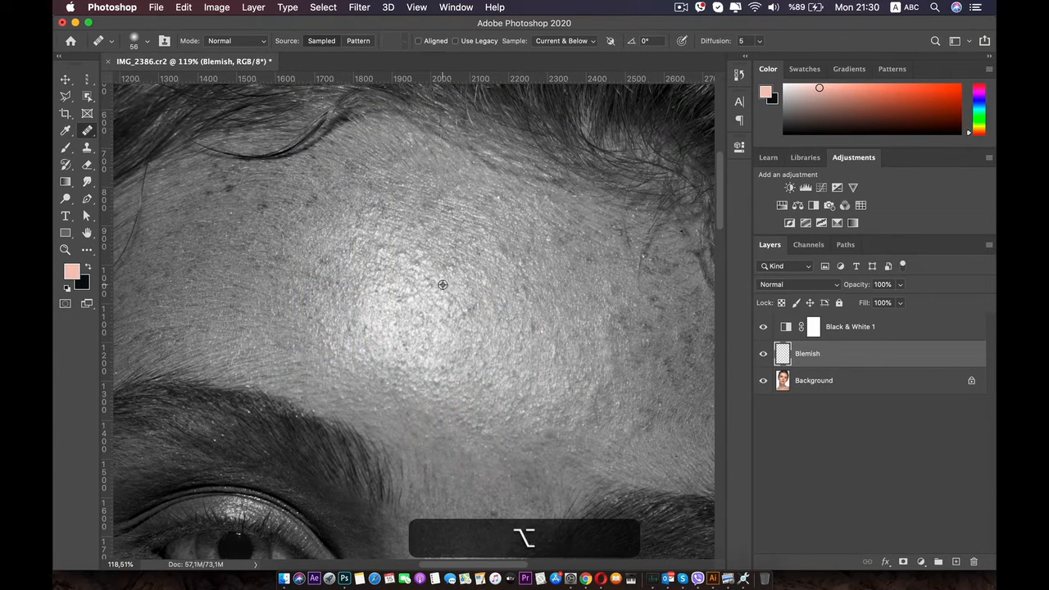
mouse_move(442, 284)
mouse_down()
mouse_move(429, 284)
mouse_move(436, 260)
mouse_move(415, 262)
mouse_move(435, 250)
mouse_up()
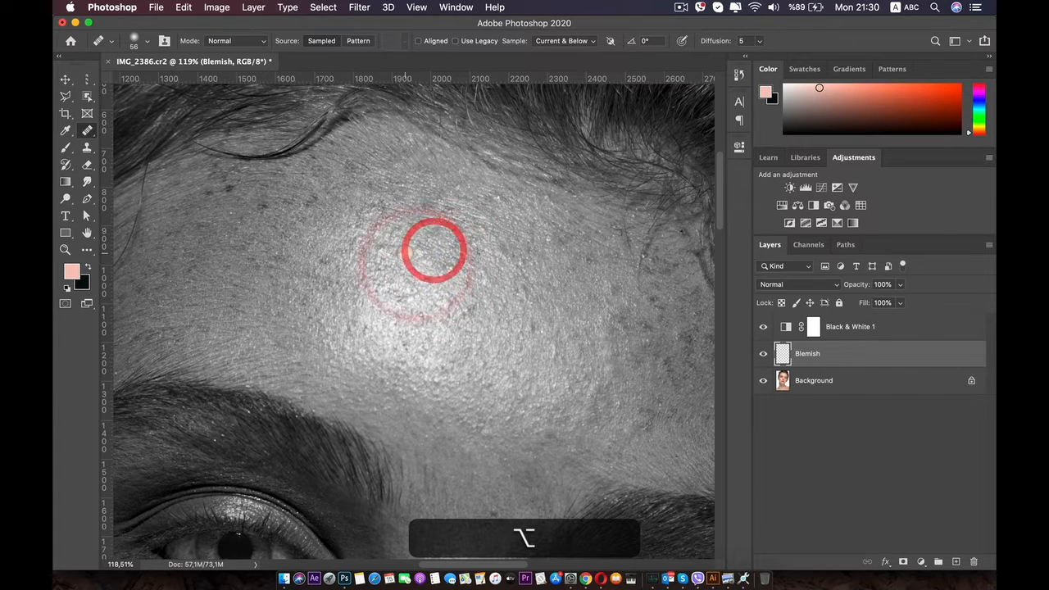
- Heal the dark spot between the eyebrows with skin sampled from nearby
drag(505, 305, 414, 187)
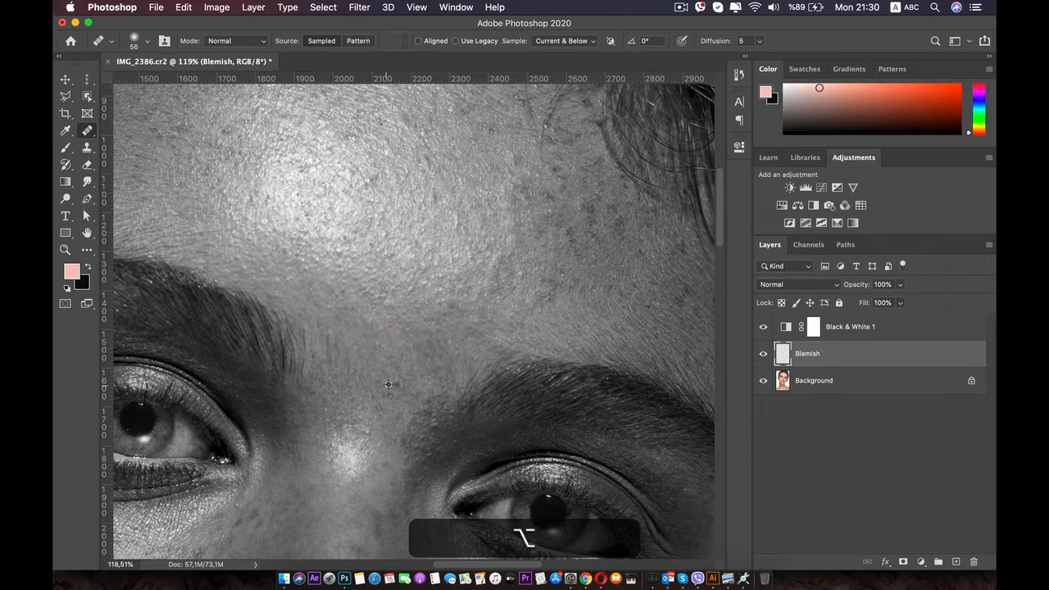
alt+click(396, 384)
drag(377, 432, 425, 195)
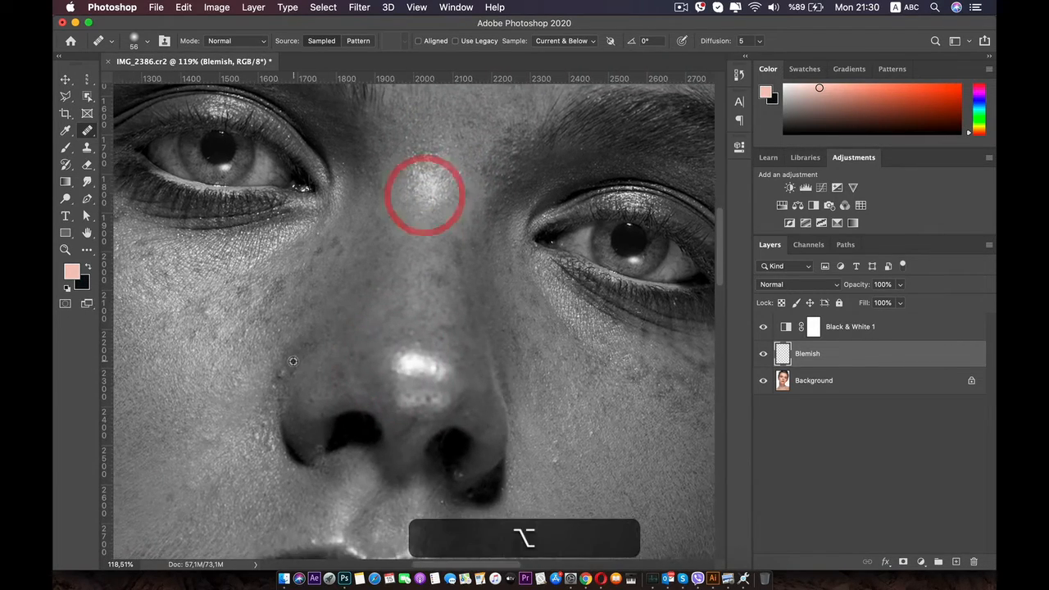
- Heal the spots on the cheek beside the image-left nostril and the one below the image-left corner of the lips
alt+click(285, 367)
drag(287, 379, 356, 299)
alt+click(323, 353)
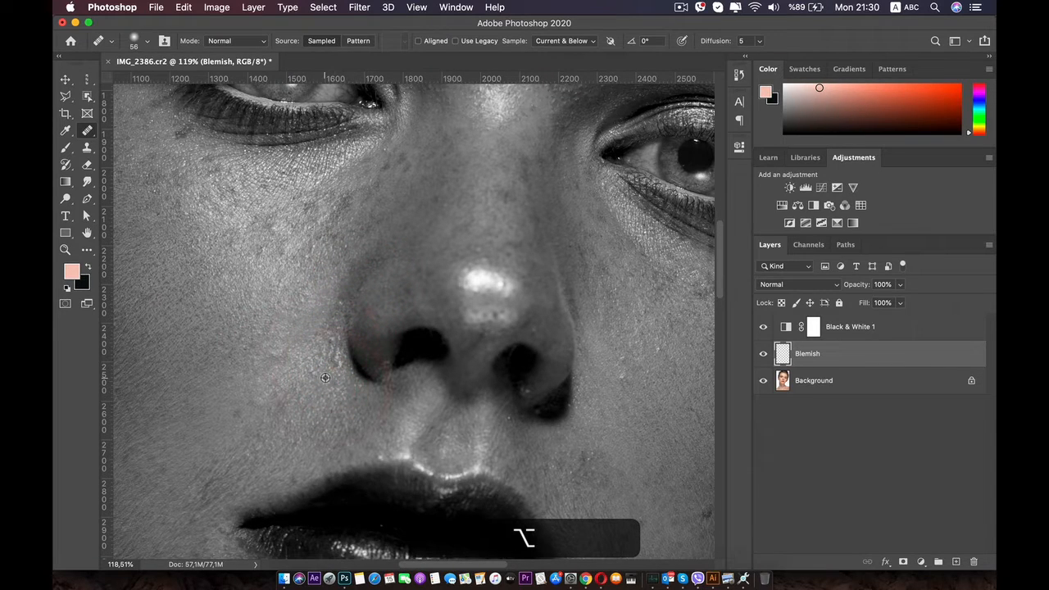
drag(313, 358, 295, 276)
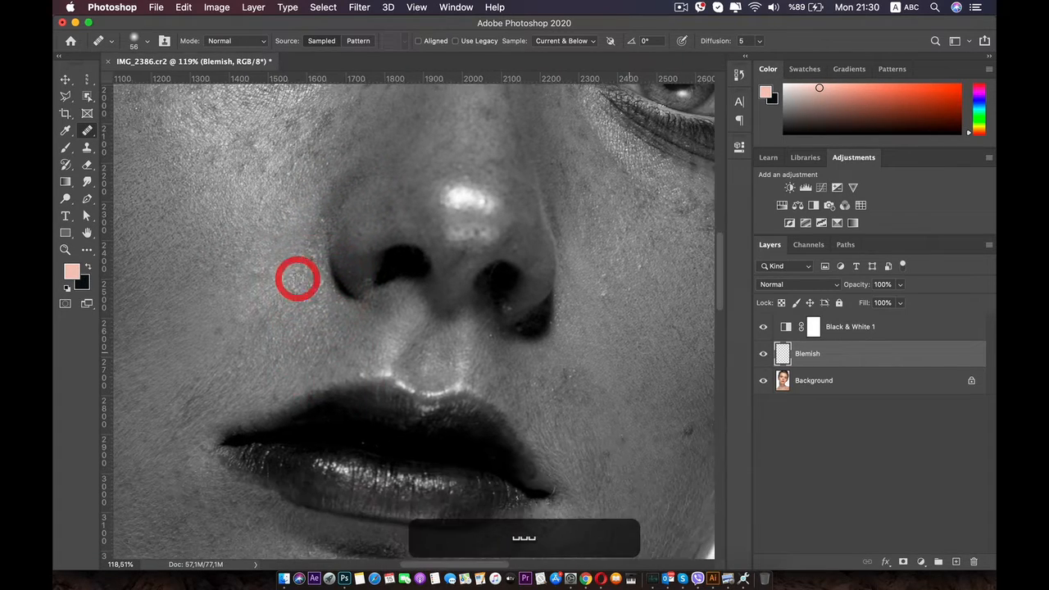
drag(601, 302, 668, 121)
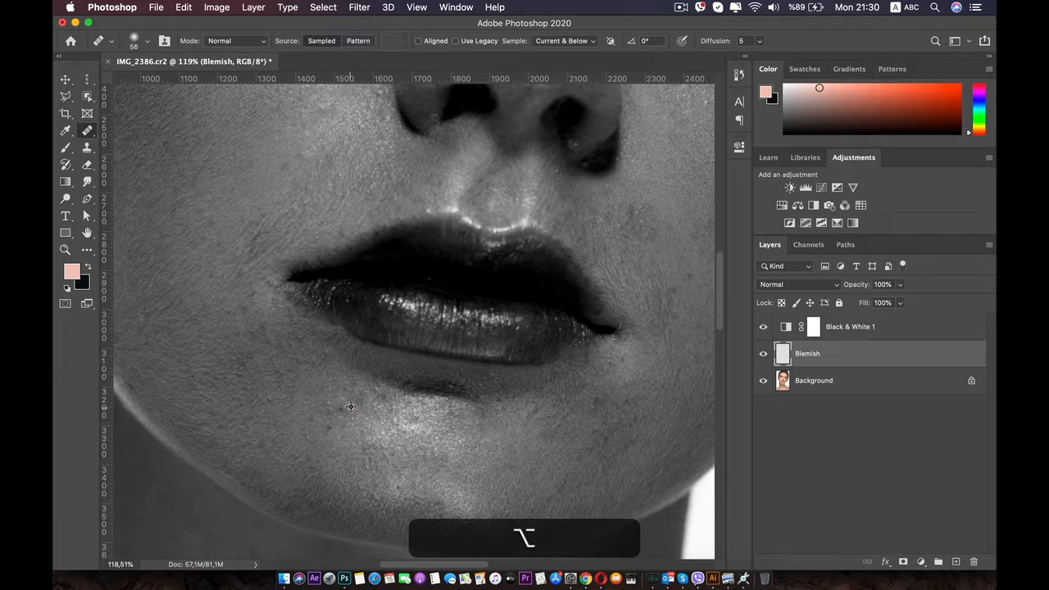
click(343, 407)
- Heal the bright specks on the rim of the image-right nostril and the spot on the skin just below it
drag(512, 201, 440, 305)
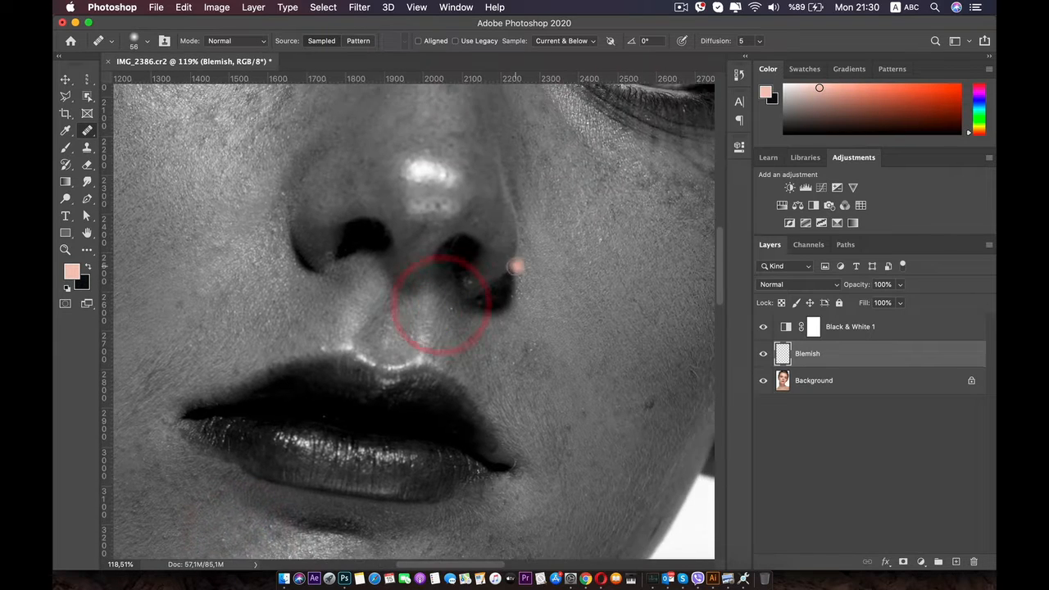
scroll(494, 300, up, 5)
scroll(492, 300, up, 1)
alt+click(453, 320)
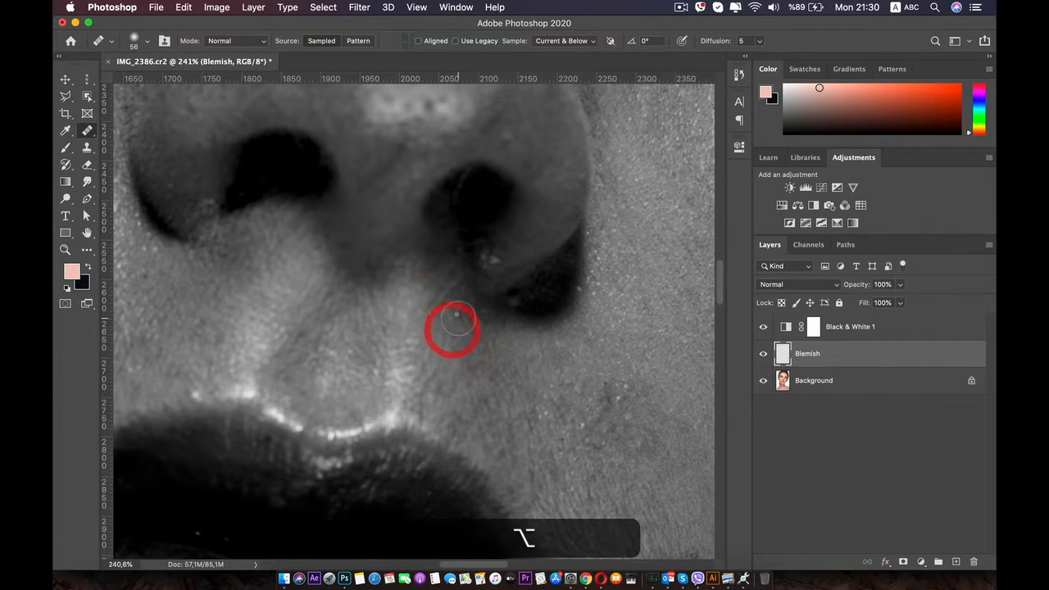
click(477, 267)
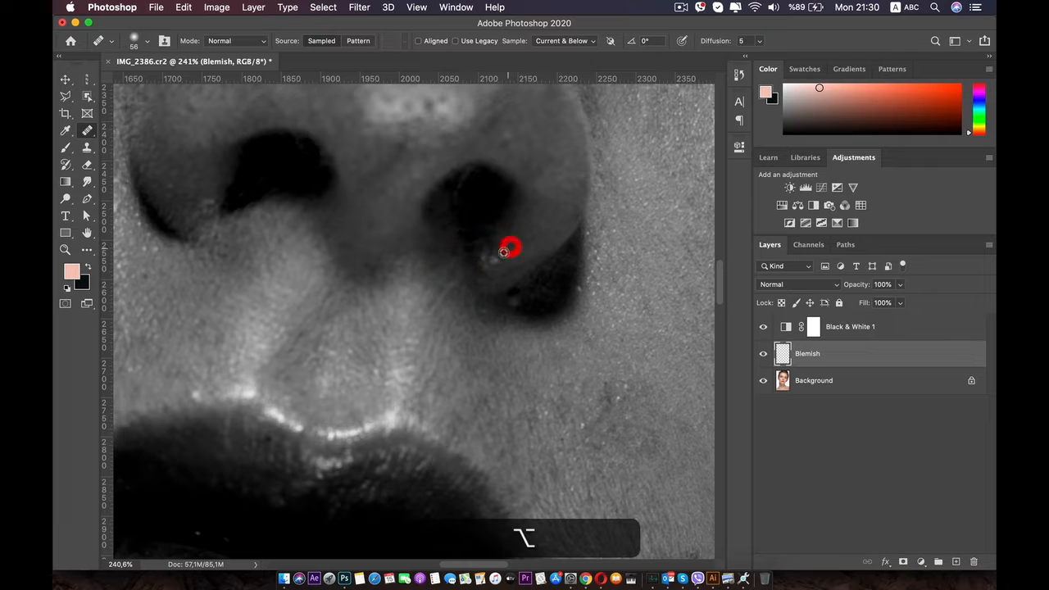
drag(492, 260, 486, 262)
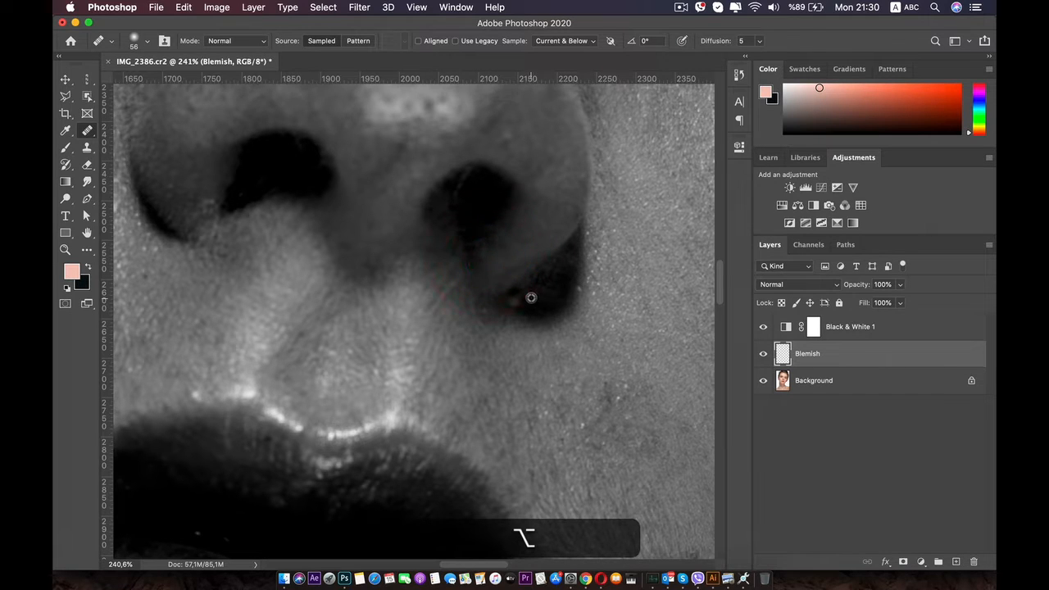
alt+click(532, 297)
- Compare the face with and without the healing by toggling the Black & White adjustment and hiding the Blemish layer
scroll(548, 358, down, 5)
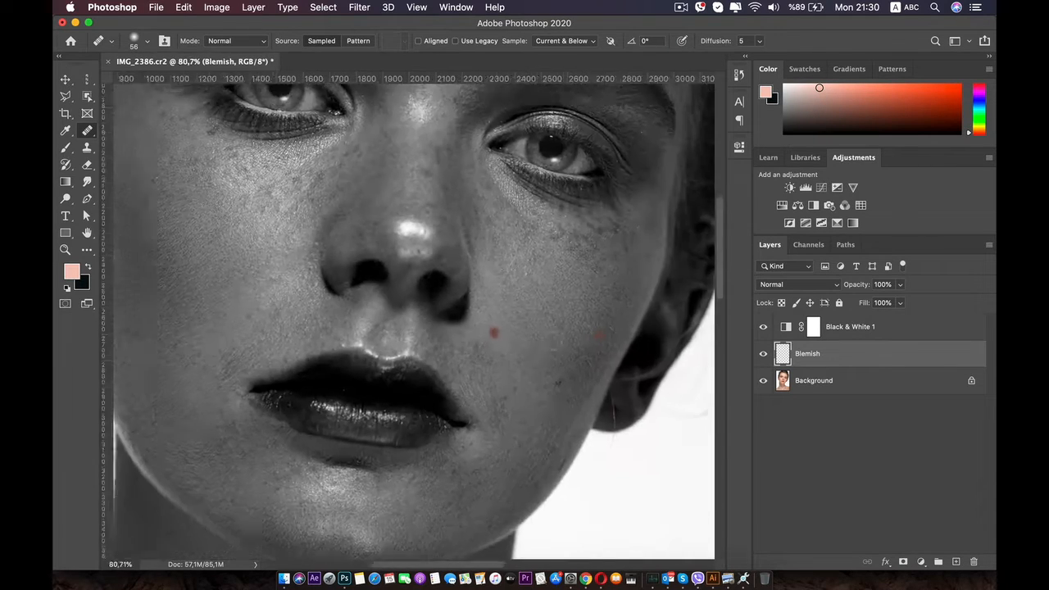
scroll(493, 332, down, 2)
click(765, 328)
drag(518, 228, 511, 385)
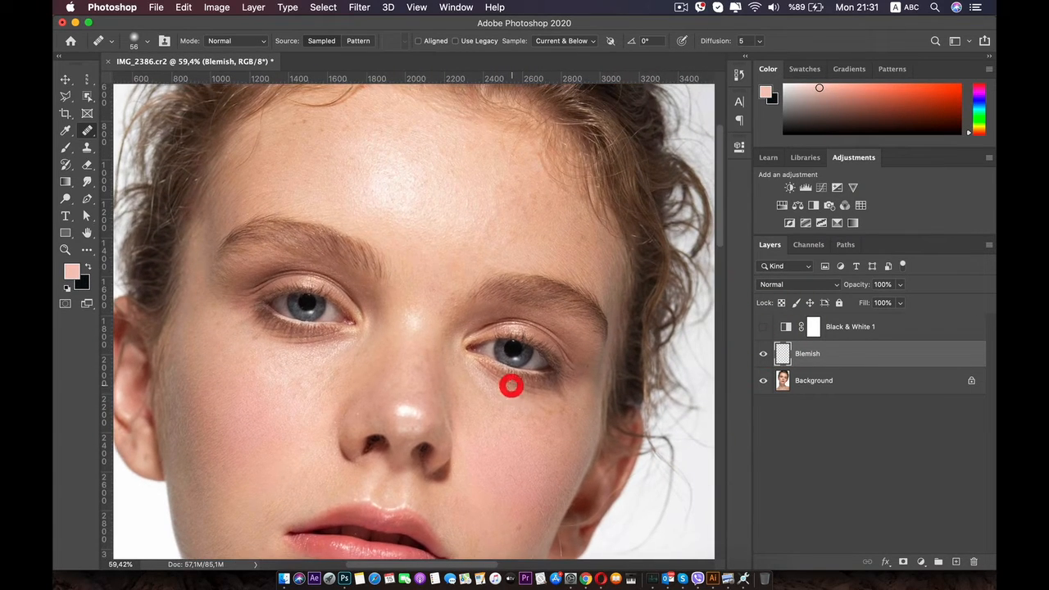
click(764, 357)
click(765, 328)
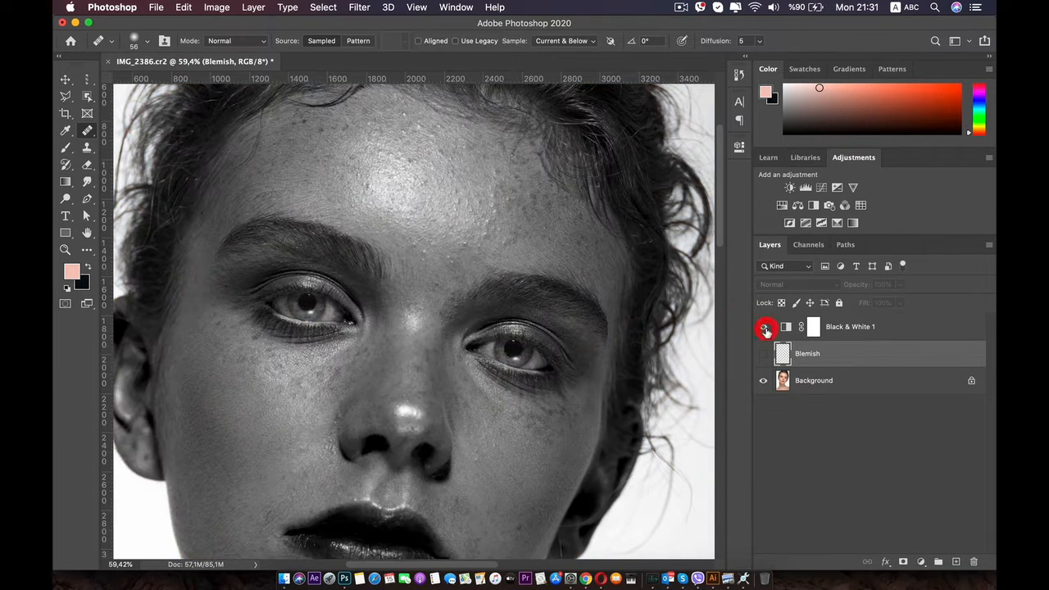
- Reshow the Blemish layer and heal the remaining spots around the forehead highlight and on the image-right side of the forehead
scroll(388, 323, up, 5)
drag(389, 323, 410, 368)
alt+click(370, 328)
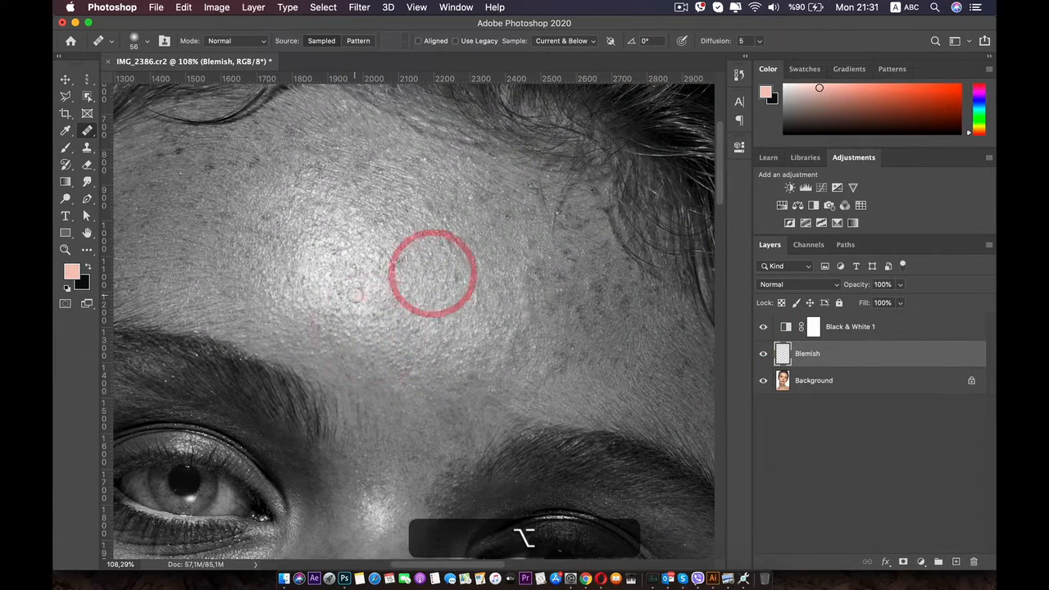
click(269, 310)
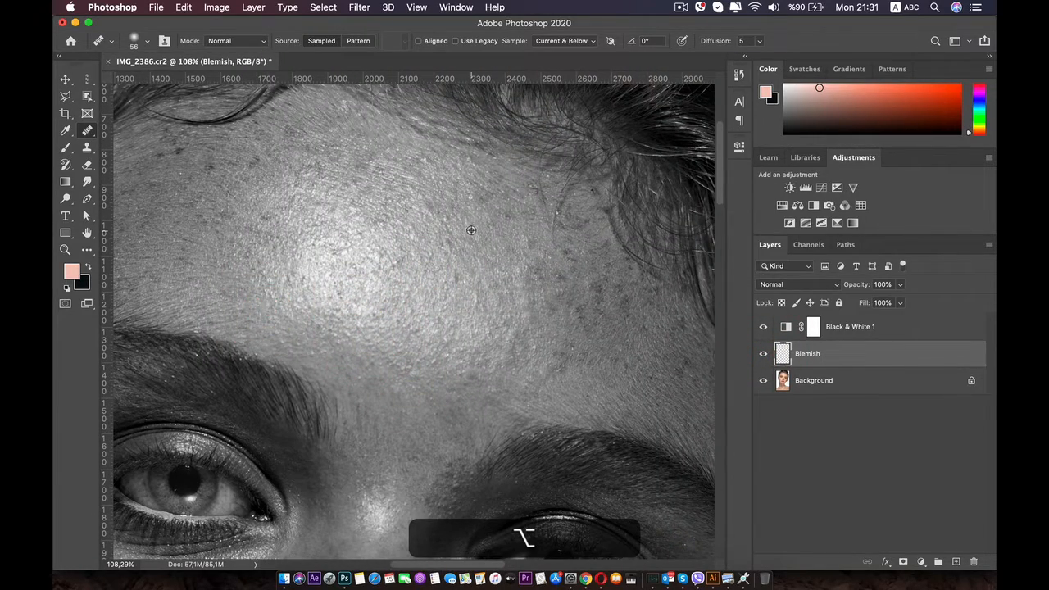
alt+click(445, 222)
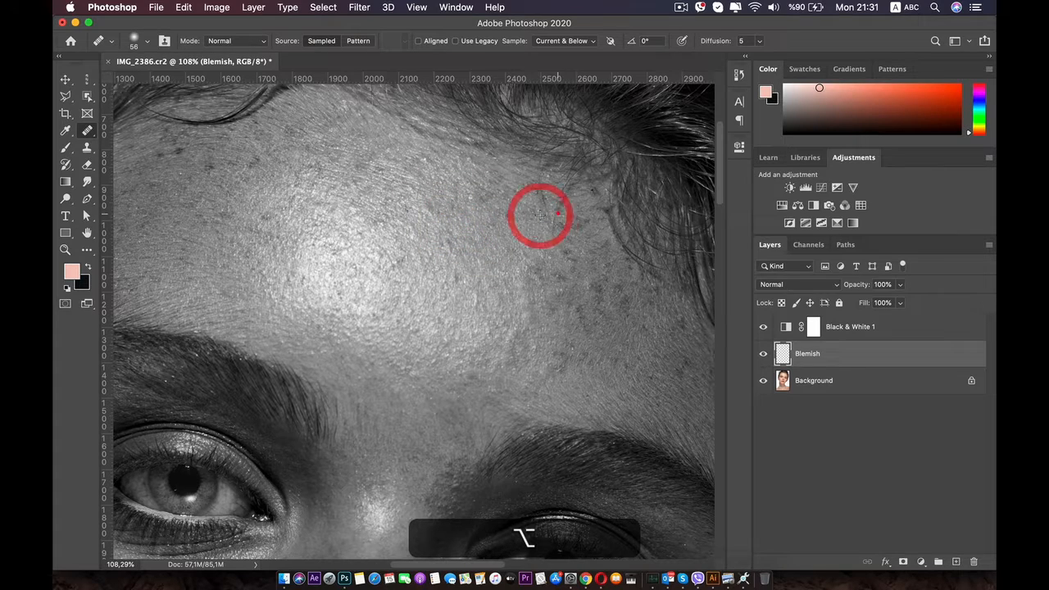
click(557, 257)
click(564, 292)
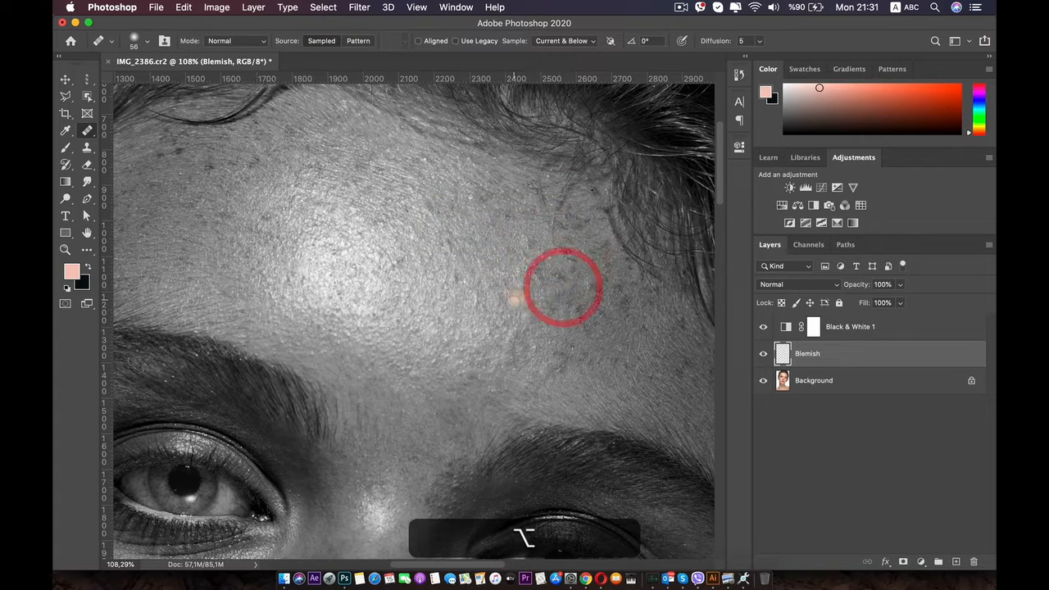
- Heal the small dark spots inside the bright forehead highlight, resampling adjacent skin for each one
drag(512, 321, 271, 98)
mouse_move(295, 141)
mouse_down()
mouse_move(536, 104)
mouse_move(646, 309)
mouse_up()
drag(557, 273, 535, 293)
alt+click(599, 328)
click(585, 323)
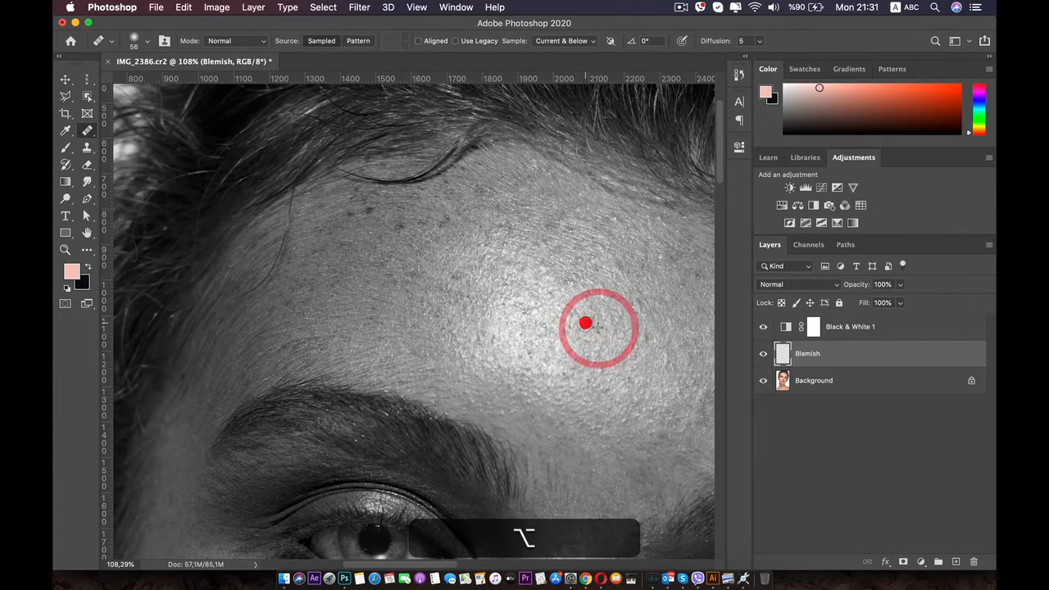
alt+click(572, 349)
click(579, 329)
alt+click(560, 335)
click(544, 326)
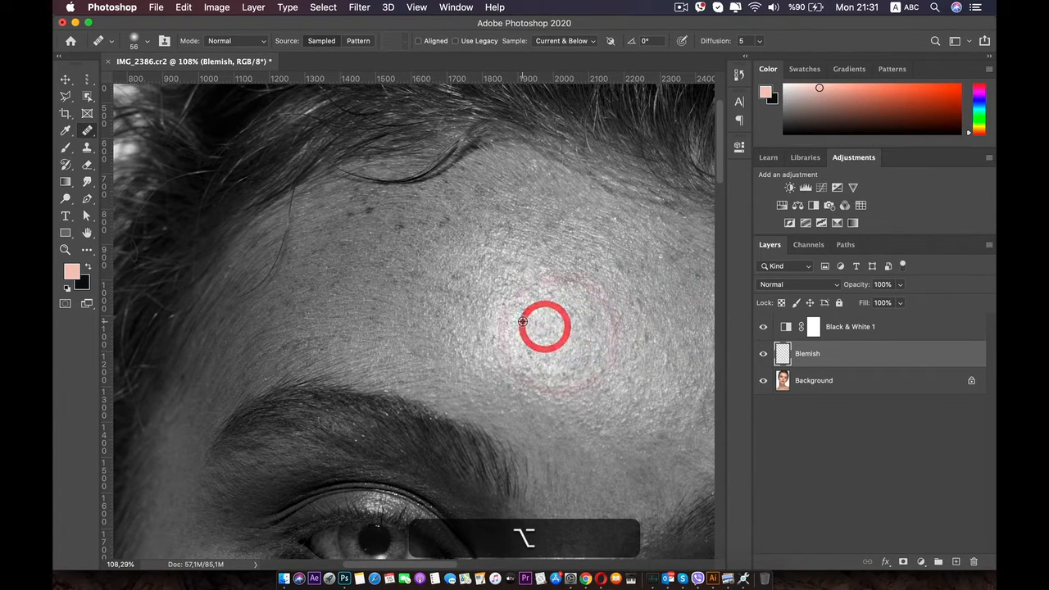
alt+click(499, 293)
- Heal the spots on the upper forehead between the highlight and the image-right hairline from neighboring skin
alt+click(634, 230)
click(616, 218)
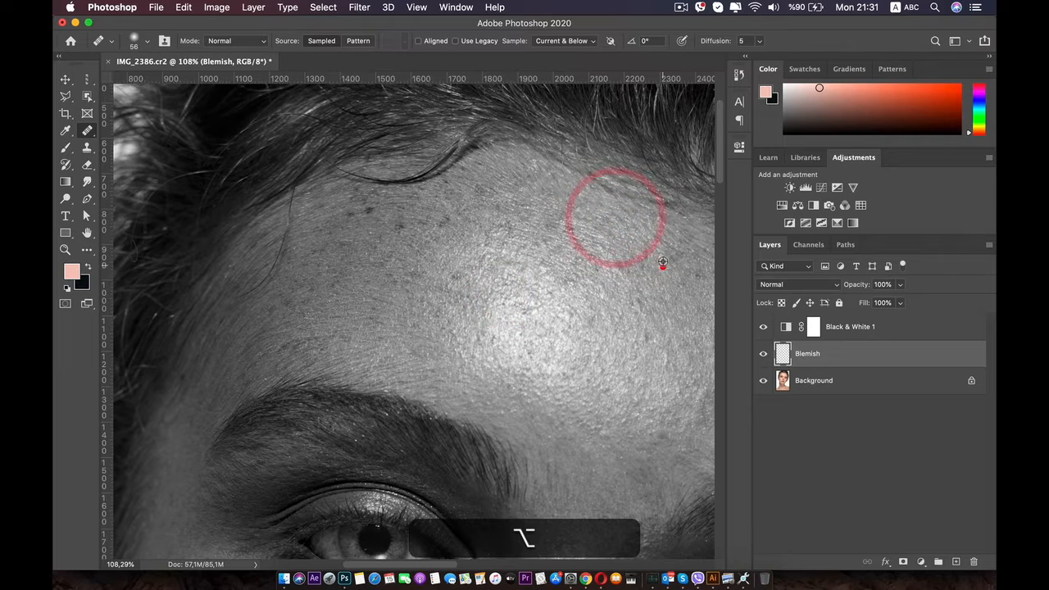
alt+click(663, 266)
click(662, 253)
drag(649, 269, 554, 234)
alt+click(564, 221)
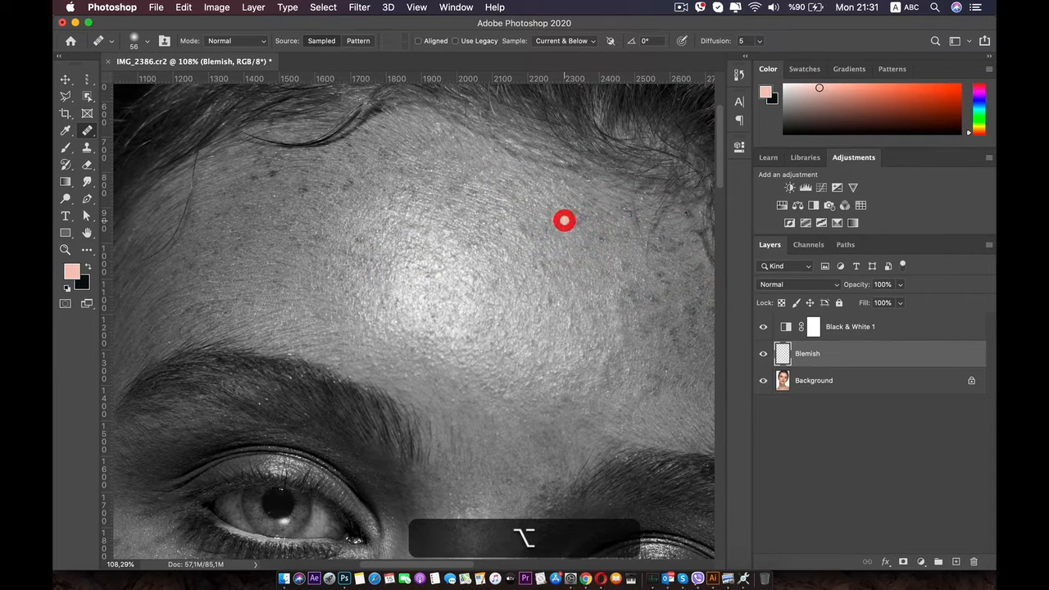
- Heal the spots on the lower forehead, below the highlight and above the inner end of the image-right eyebrow
scroll(503, 325, down, 3)
alt+click(503, 326)
click(508, 308)
alt+click(508, 329)
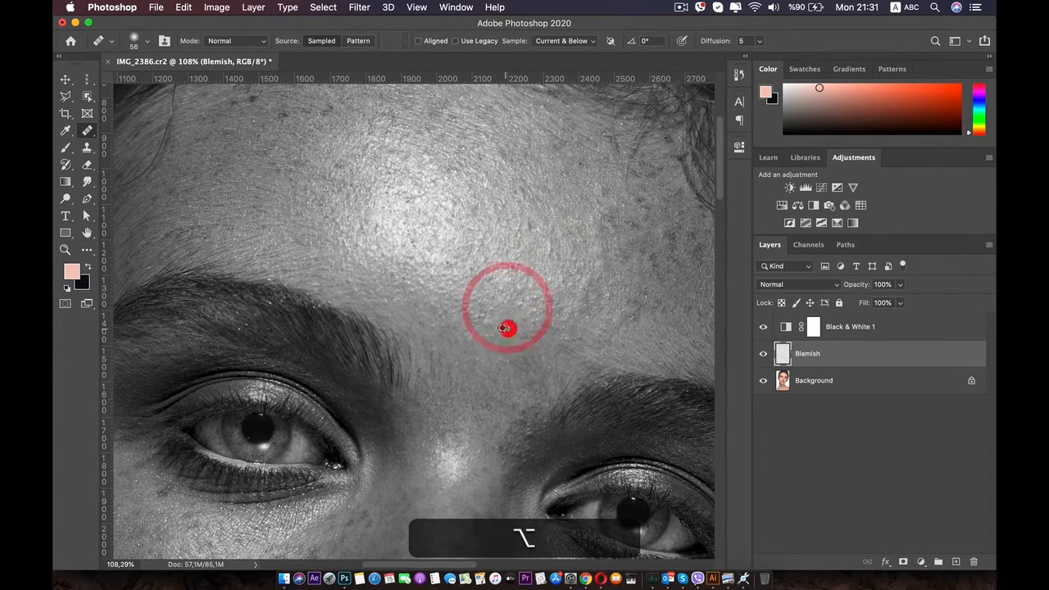
click(490, 325)
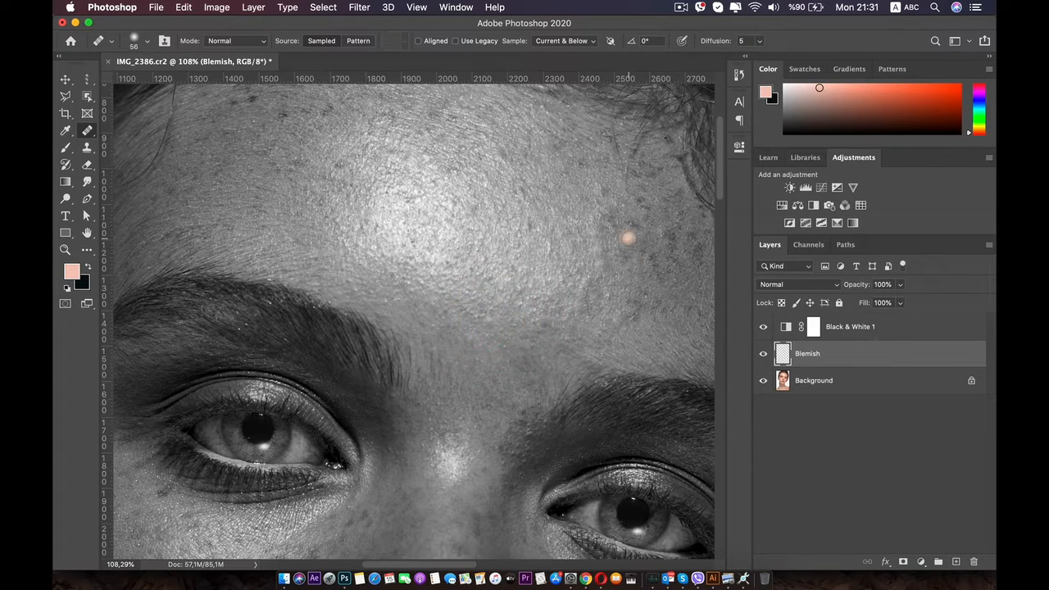
- Hide the Black & White adjustment to check the healed face in color
scroll(628, 234, down, 4)
key(space)
drag(588, 215, 566, 129)
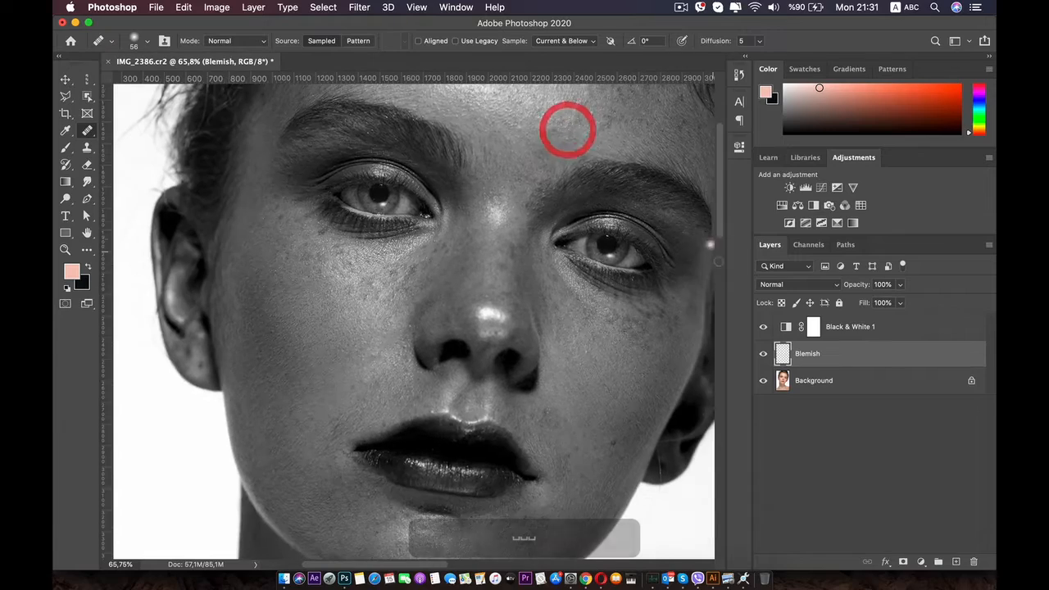
click(763, 327)
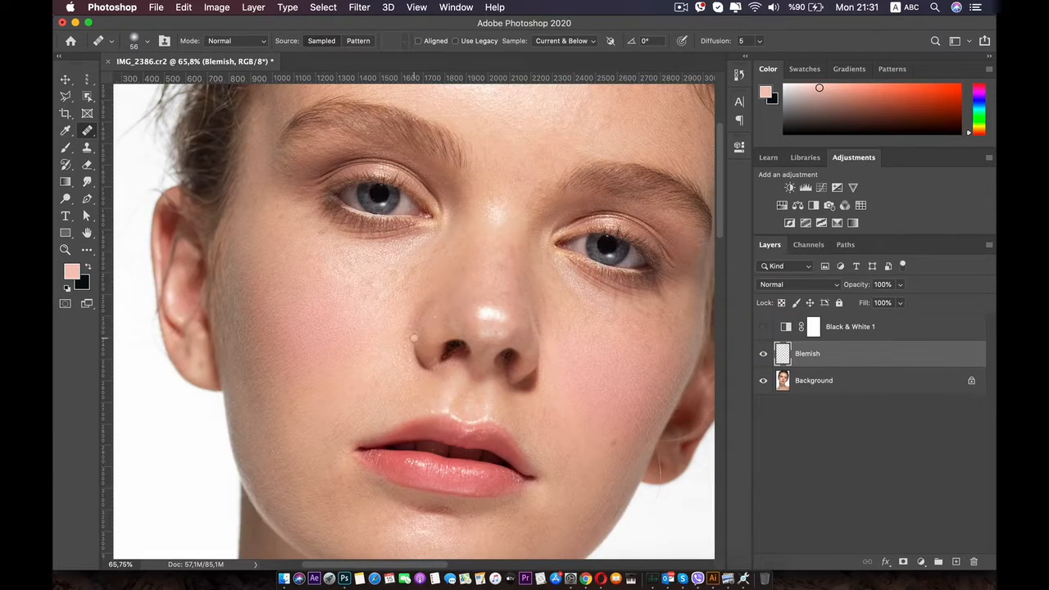
- Heal the small bright spot on the image-left nostril wing, sampling clean skin beside it
scroll(414, 338, up, 4)
drag(524, 344, 534, 265)
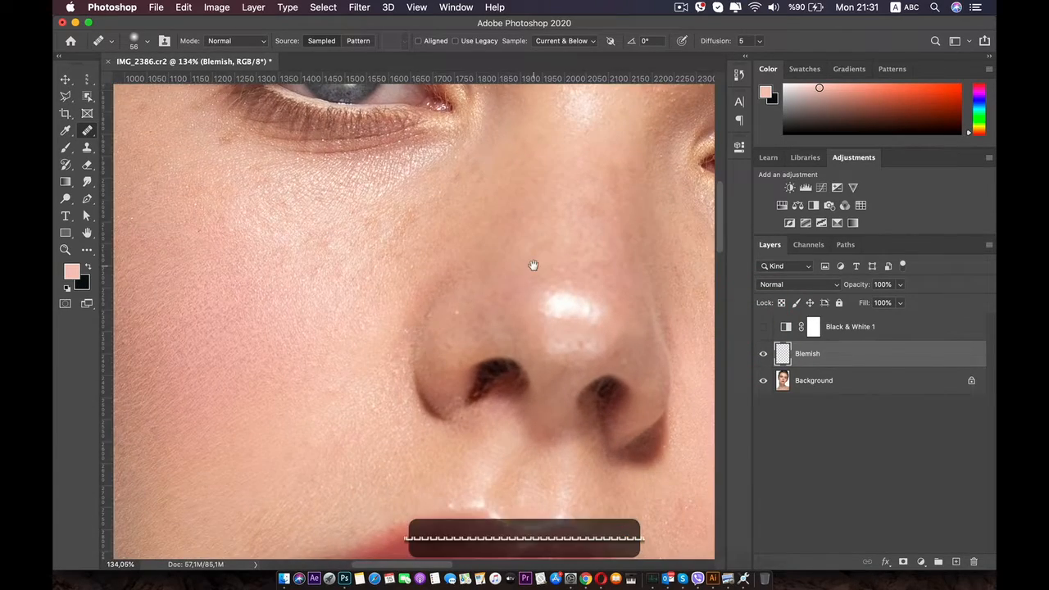
scroll(467, 312, down, 3)
scroll(387, 377, up, 5)
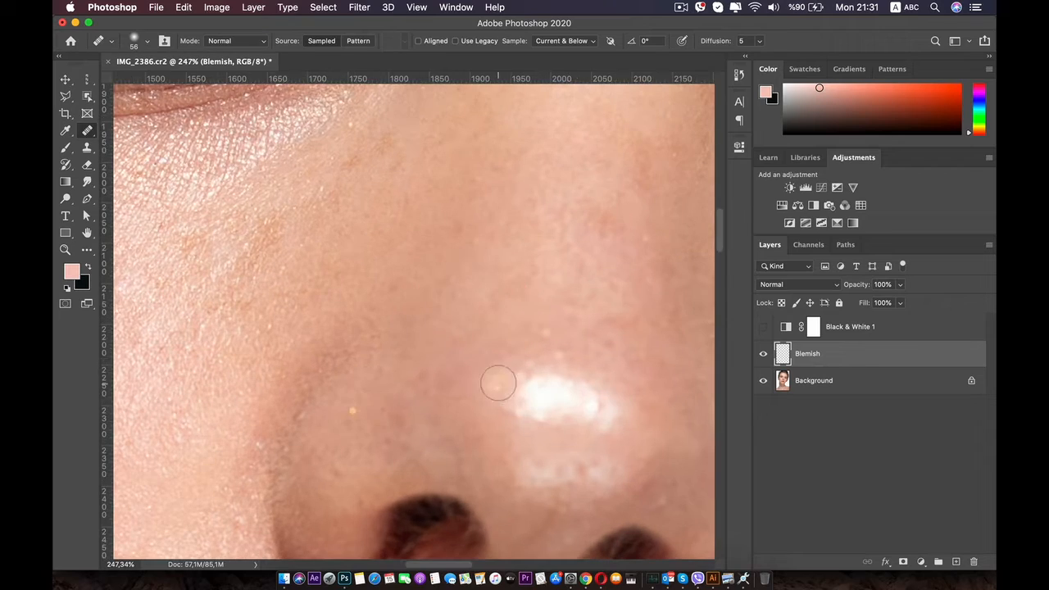
key(alt)
alt+click(338, 422)
scroll(259, 428, down, 3)
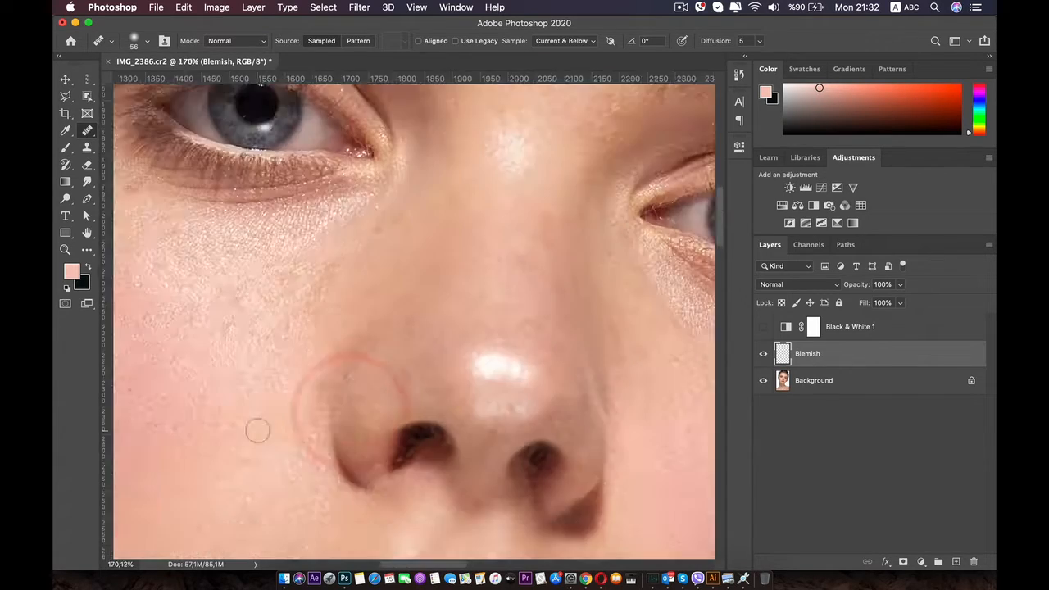
scroll(259, 428, up, 1)
scroll(259, 428, down, 5)
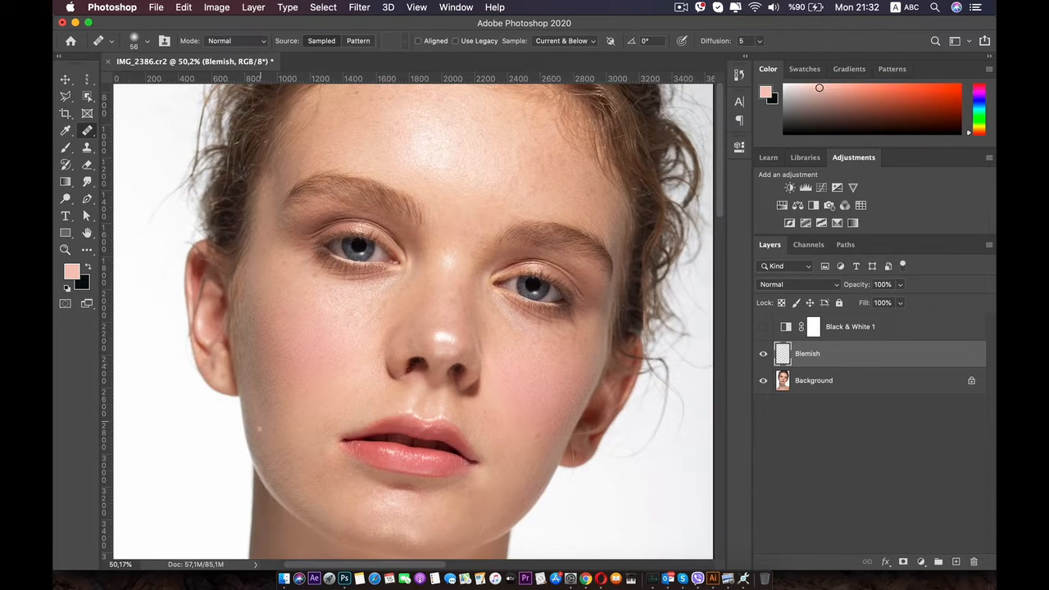
- Heal the remaining spots on the forehead below and beside the bright highlight, sampling nearby skin
scroll(259, 428, up, 5)
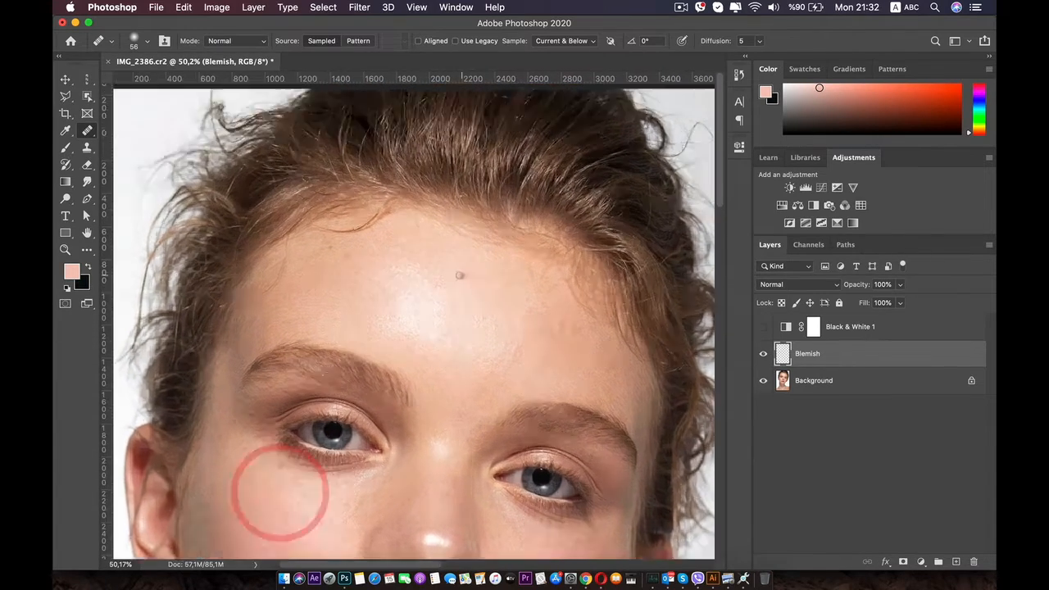
scroll(375, 304, up, 5)
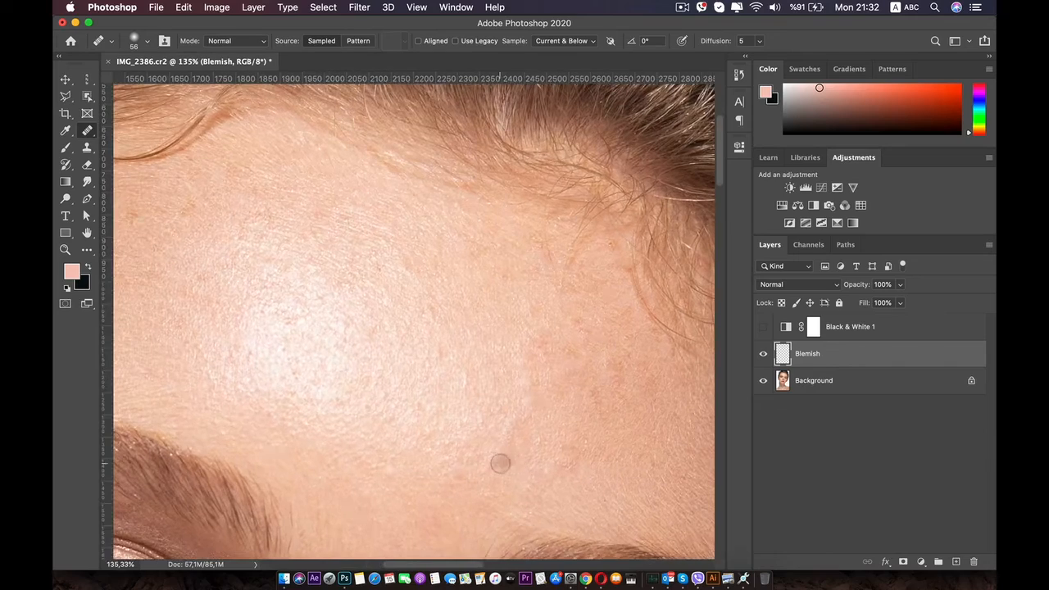
alt+click(537, 459)
click(539, 445)
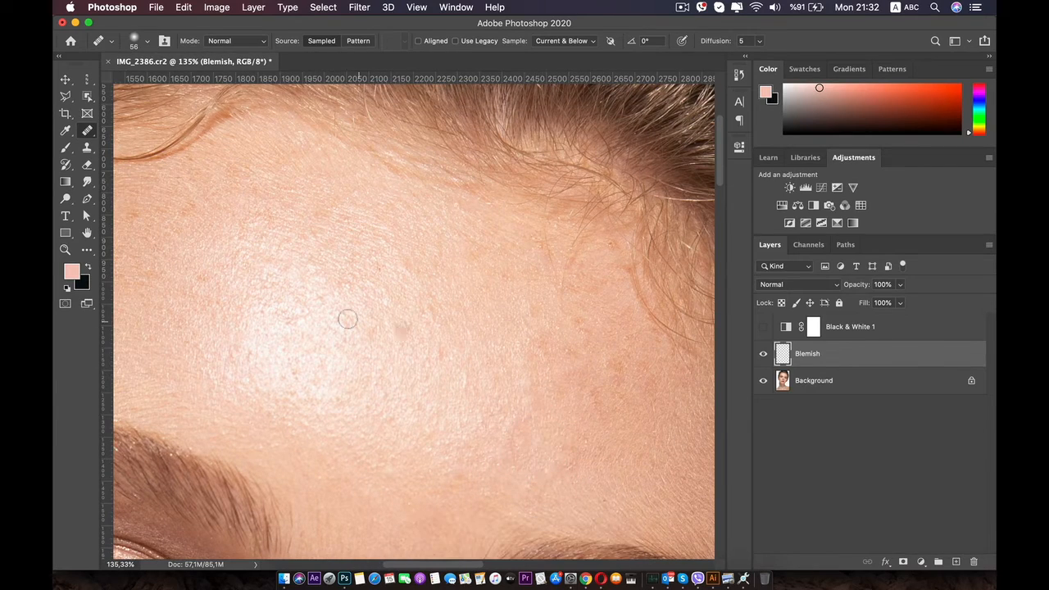
click(400, 327)
- Show the Black & White adjustment and heal a spot at the image-right edge of the forehead highlight
click(763, 327)
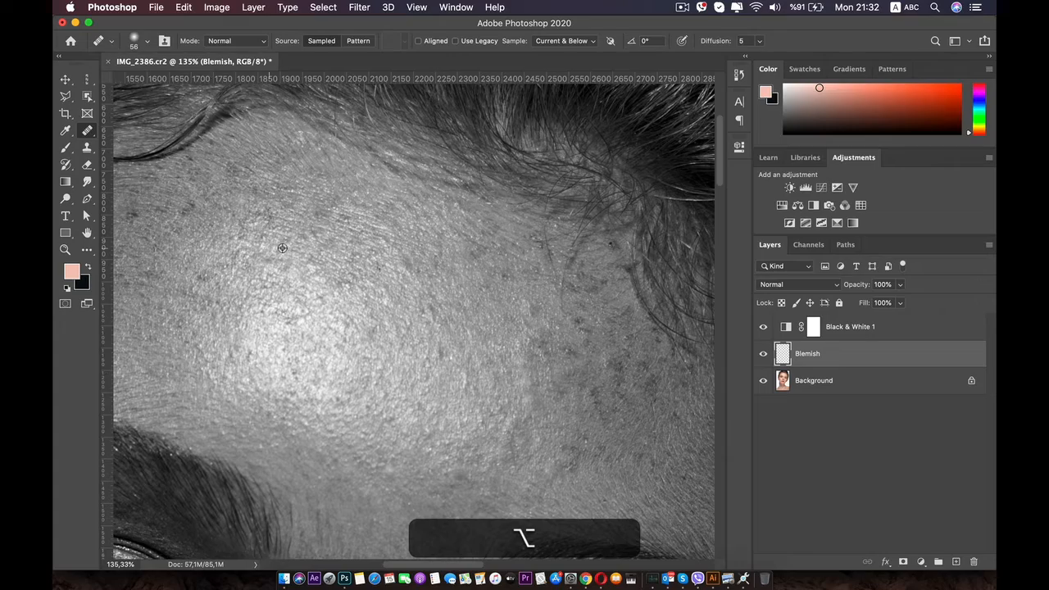
scroll(475, 311, down, 4)
scroll(453, 311, up, 2)
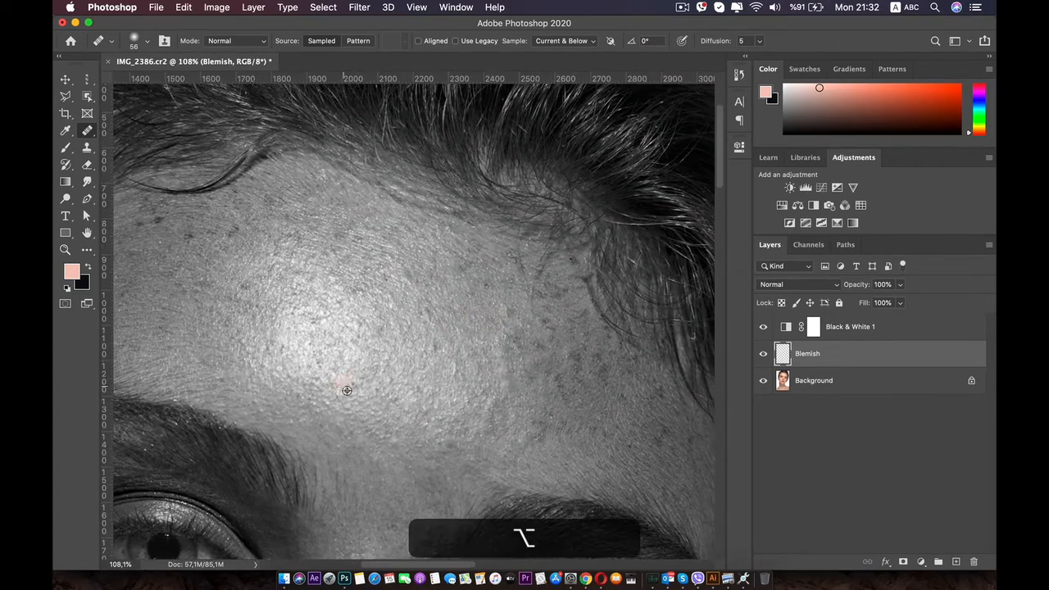
click(427, 353)
scroll(417, 382, down, 5)
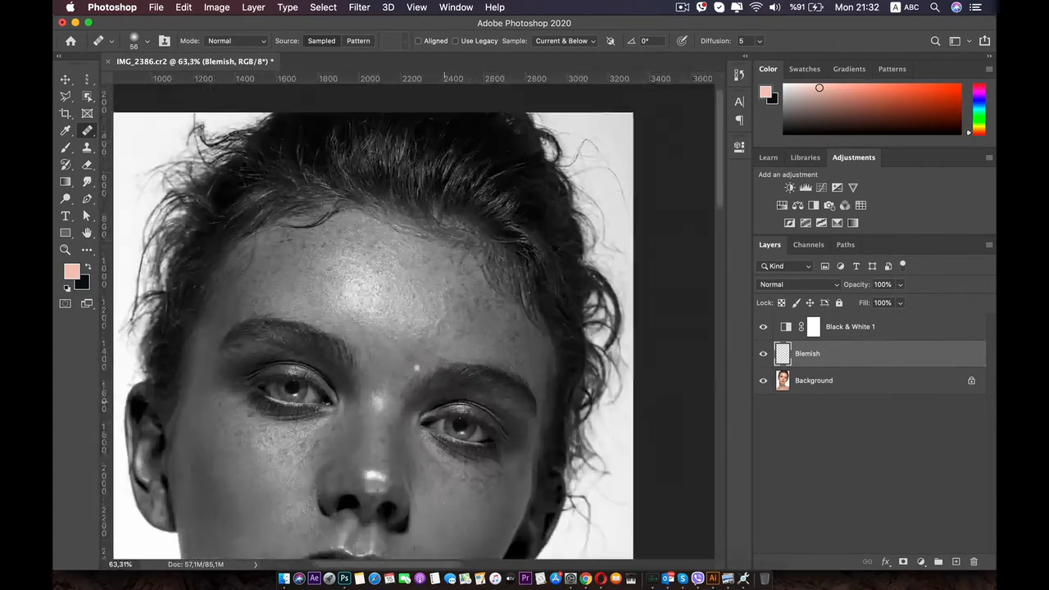
- Hide the Black & White adjustment to check the forehead in color, overall and close up
click(762, 328)
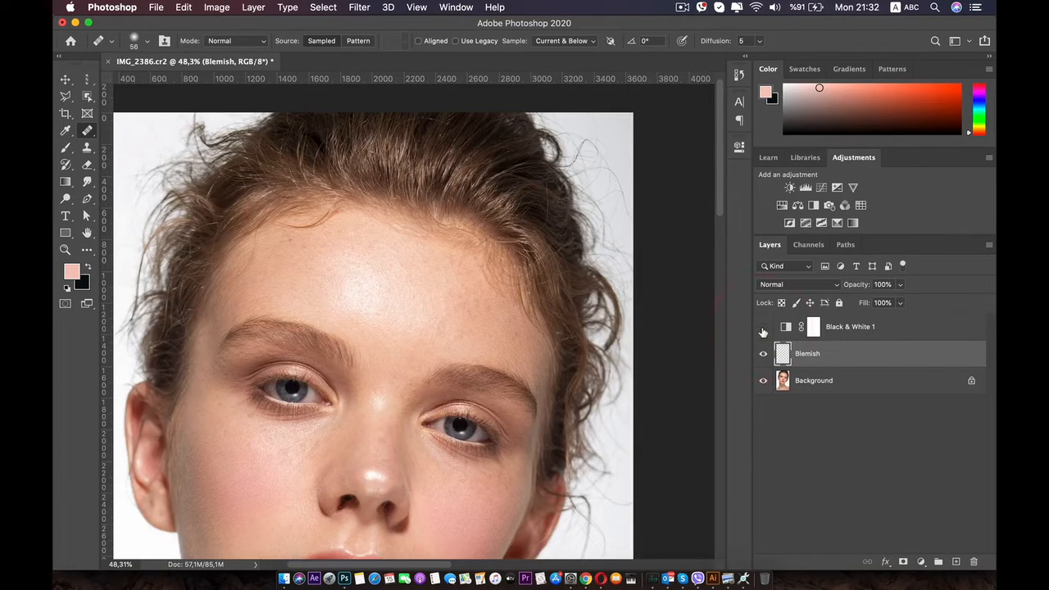
key(super+0)
scroll(442, 287, up, 10)
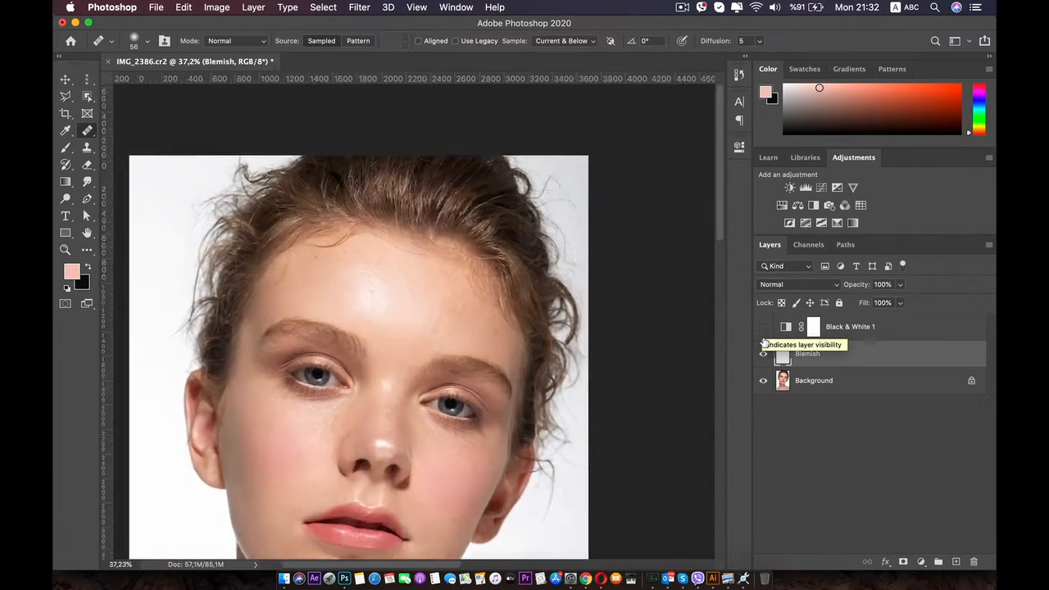
scroll(456, 289, up, 3)
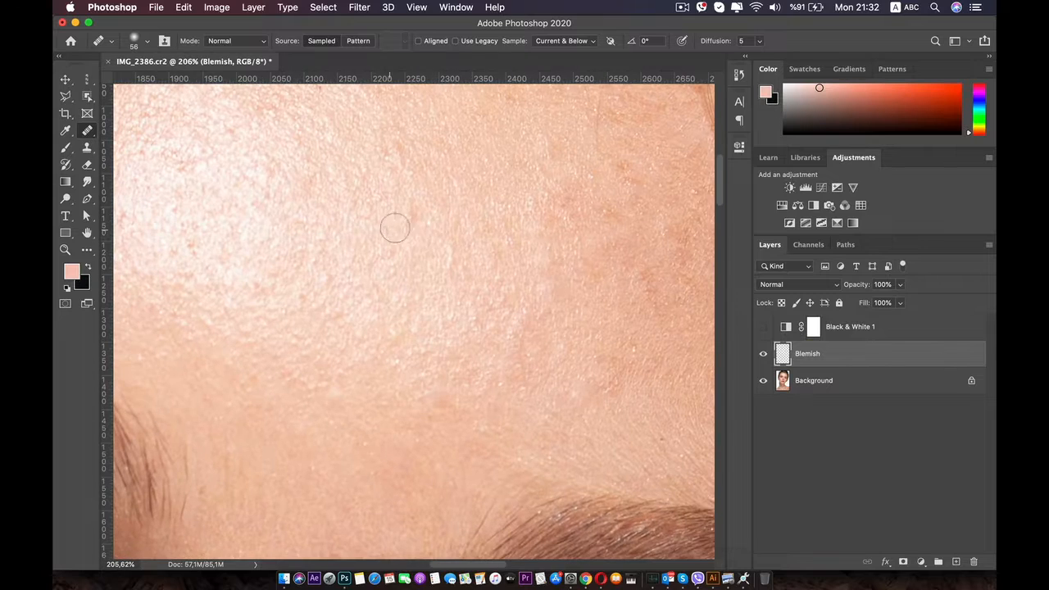
- Show the Black & White adjustment and heal the dark spots below the forehead highlight, resampling adjacent skin
click(764, 327)
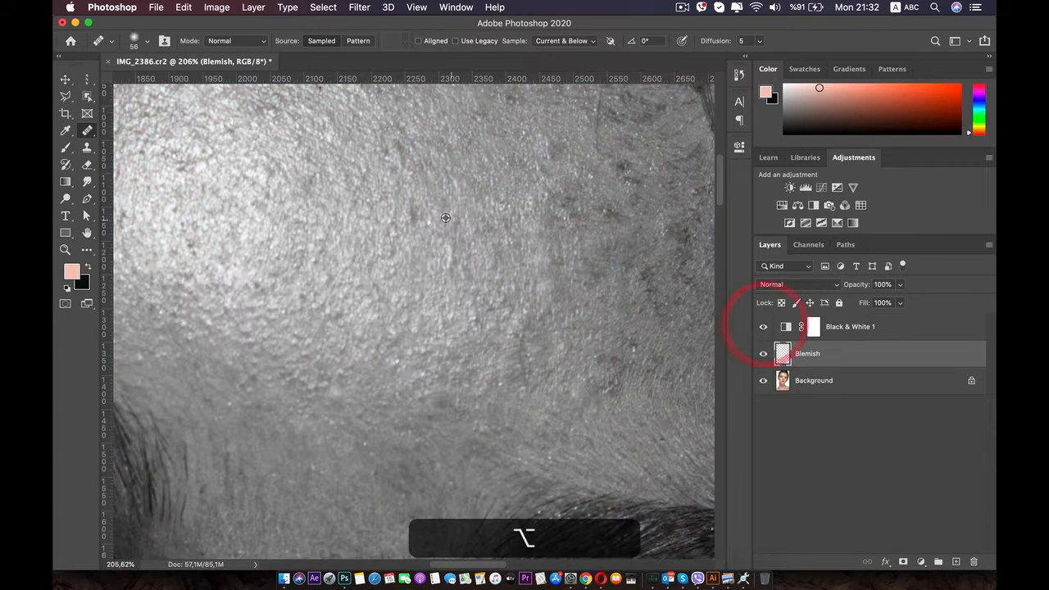
alt+click(448, 249)
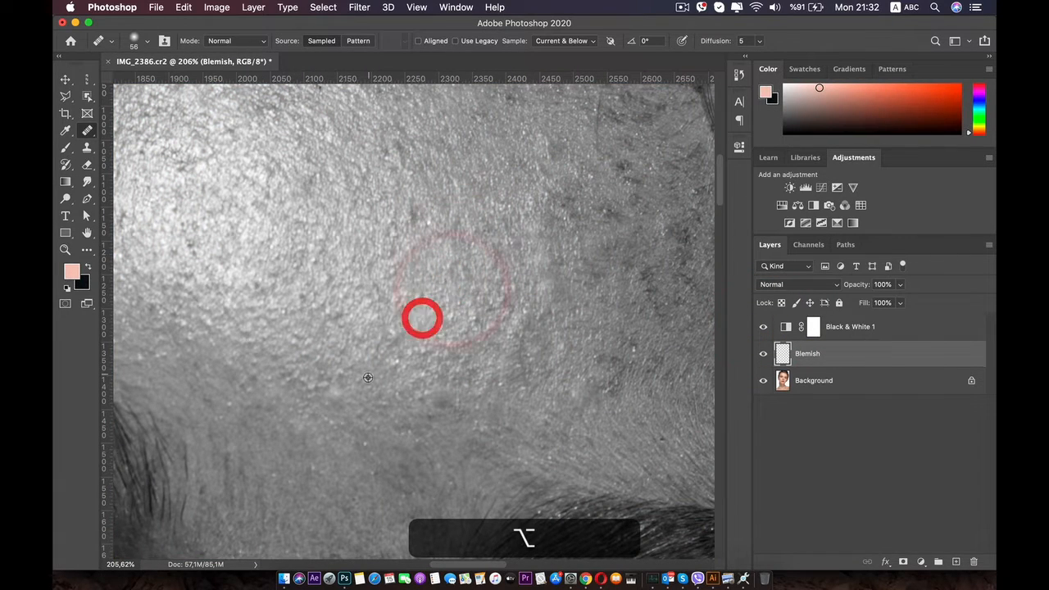
alt+click(341, 404)
alt+click(270, 393)
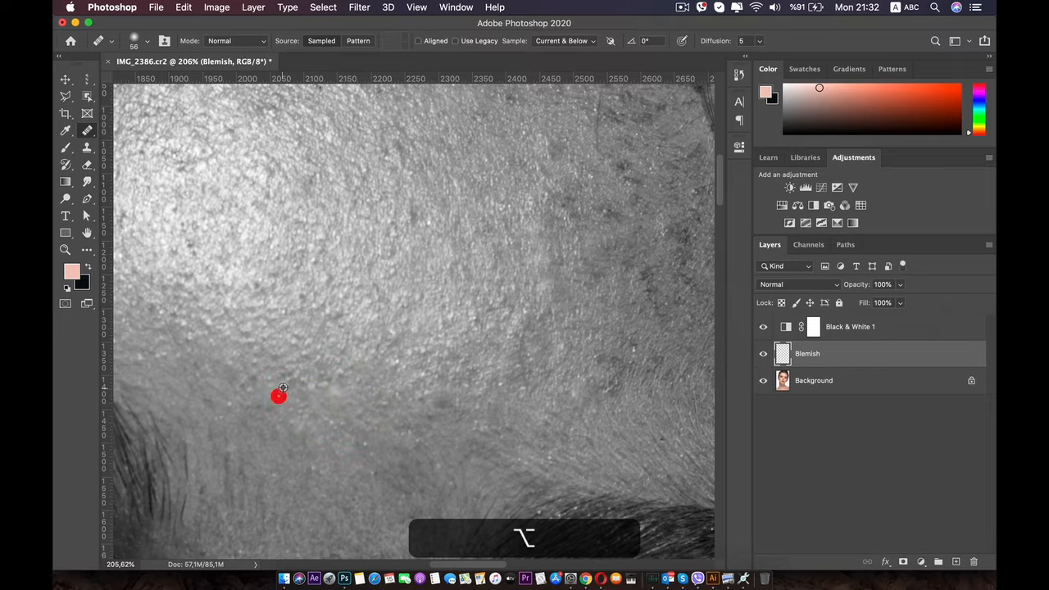
- Heal the small dark spots within the bright forehead highlight above the inner end of the image-left eyebrow
scroll(245, 346, left, 6)
scroll(245, 347, up, 5)
alt+click(492, 270)
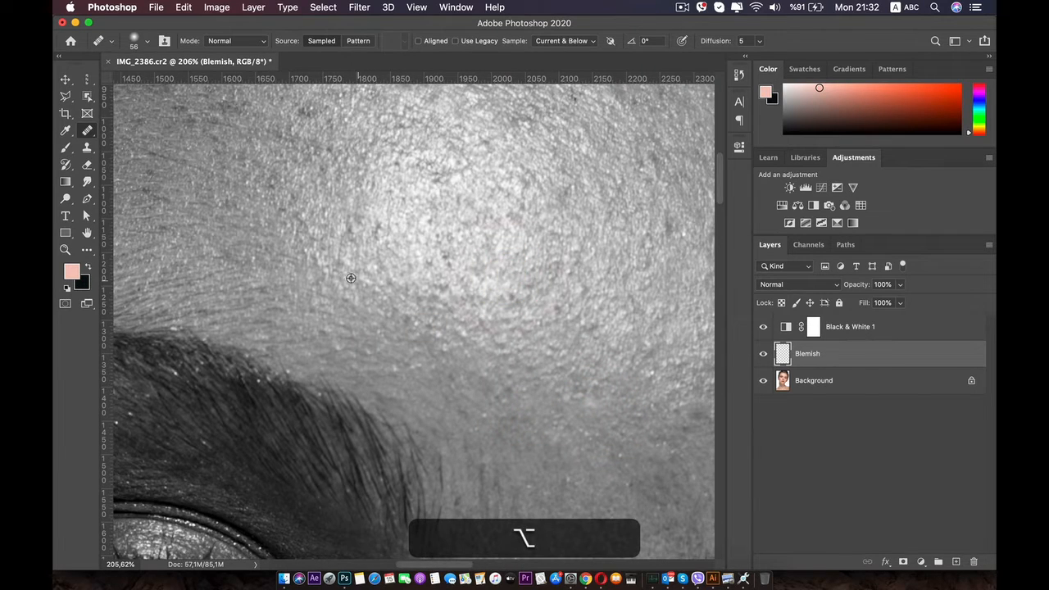
alt+click(419, 245)
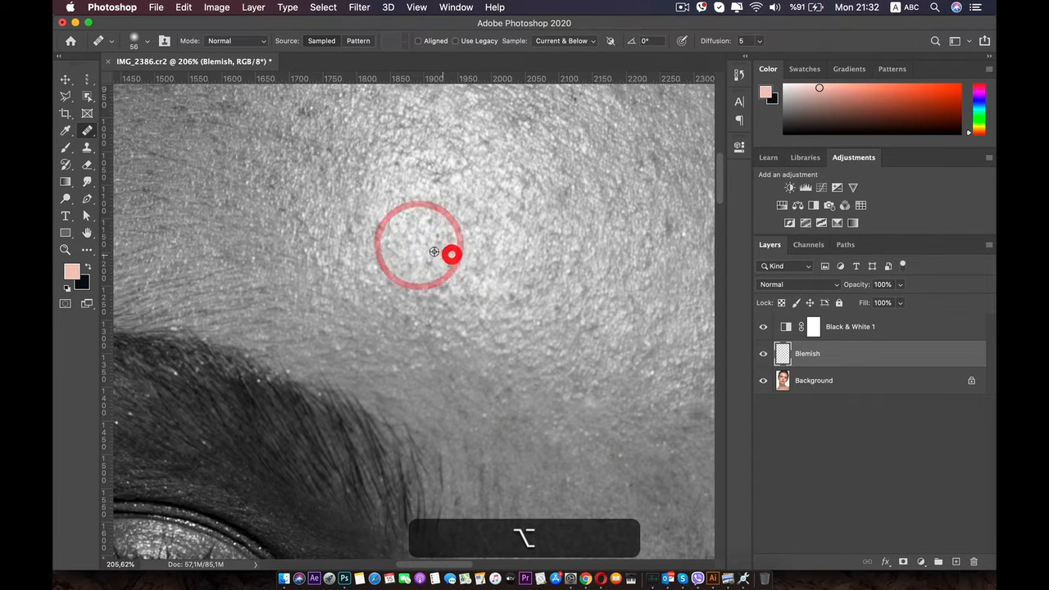
alt+click(386, 254)
- Hide the Black & White adjustment and toggle the Blemish layer's visibility to compare the face before and after healing
click(763, 326)
key(super+minus)
key(super+minus)
key(super+minus)
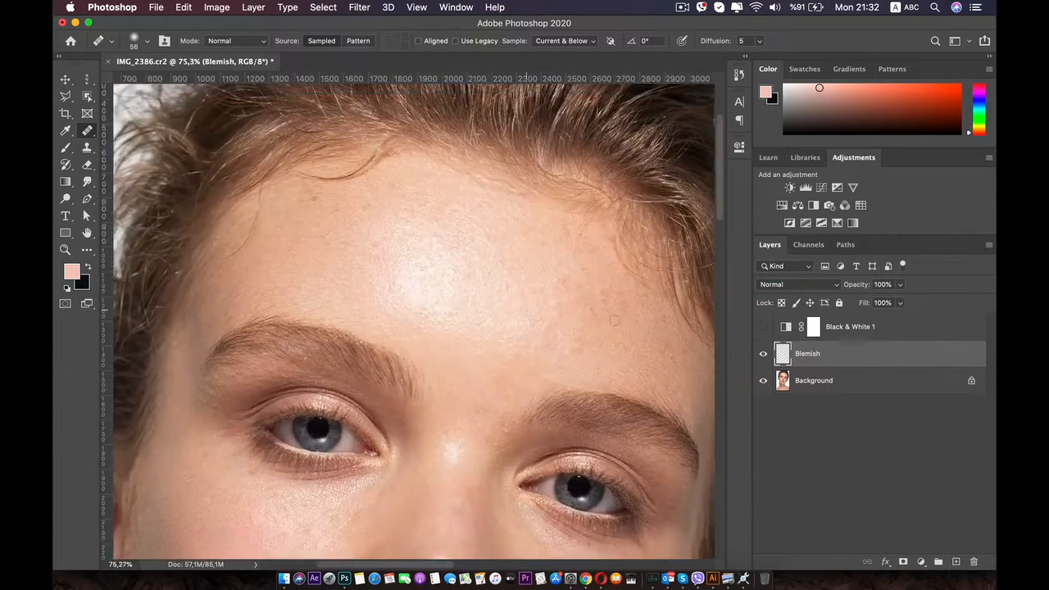
key(super+minus)
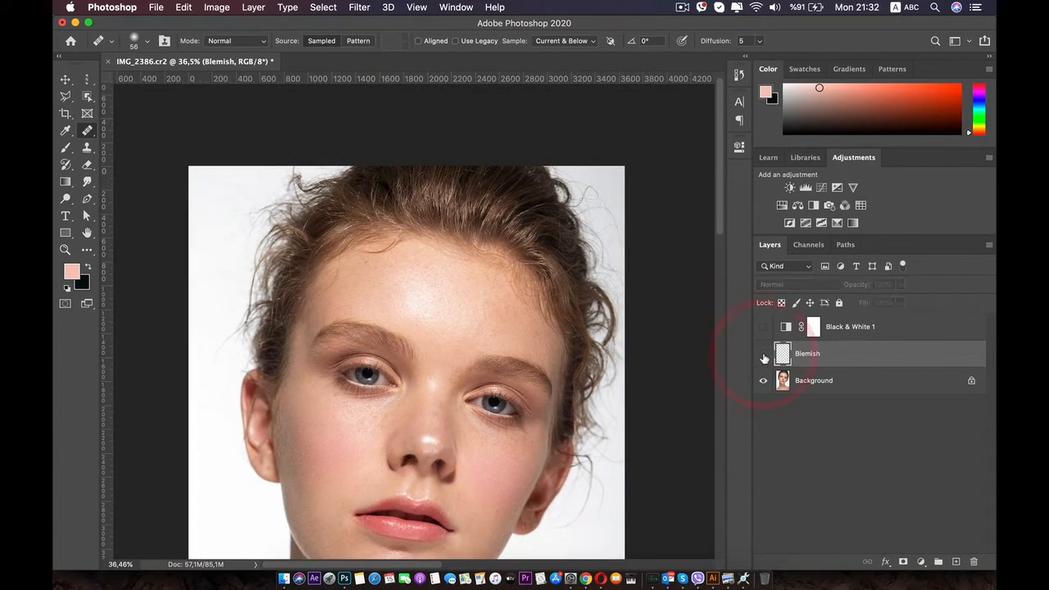
scroll(708, 359, down, 1)
drag(493, 373, 485, 250)
scroll(486, 251, up, 5)
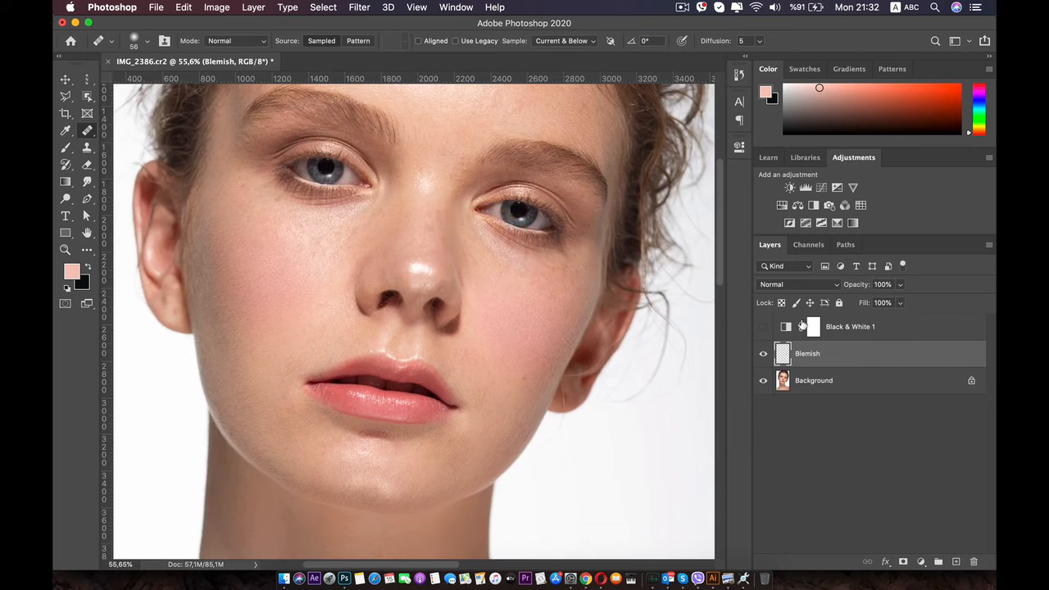
drag(464, 251, 461, 350)
click(765, 353)
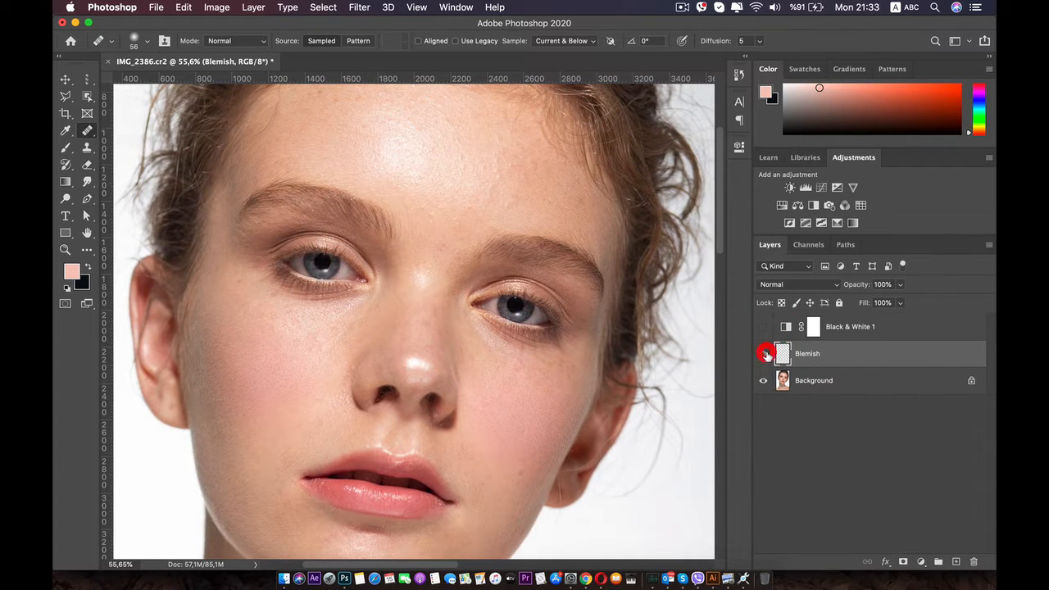
- Delete the Black & White 1 adjustment layer
click(764, 327)
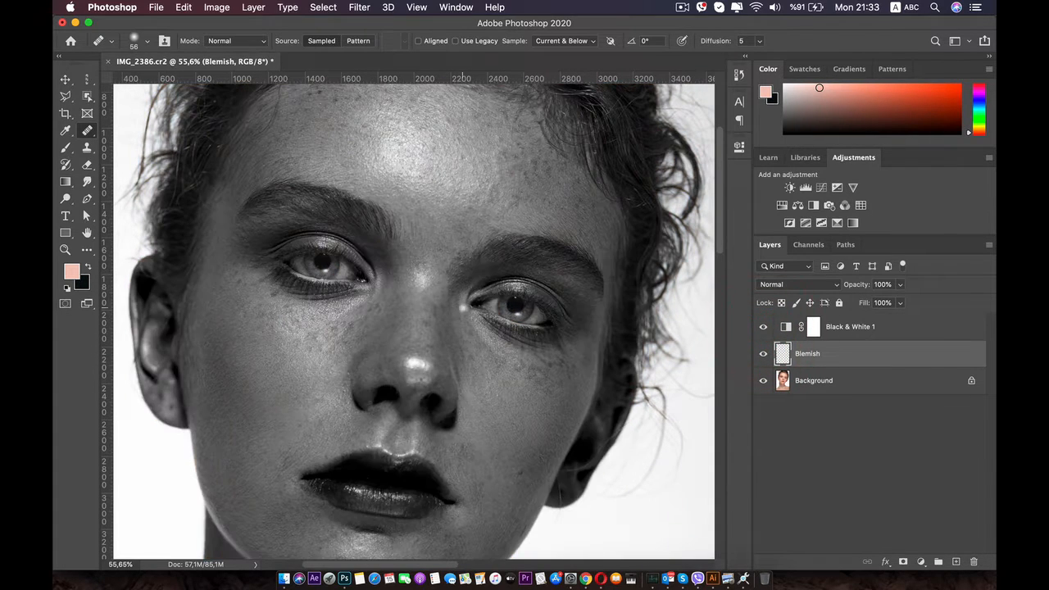
click(845, 327)
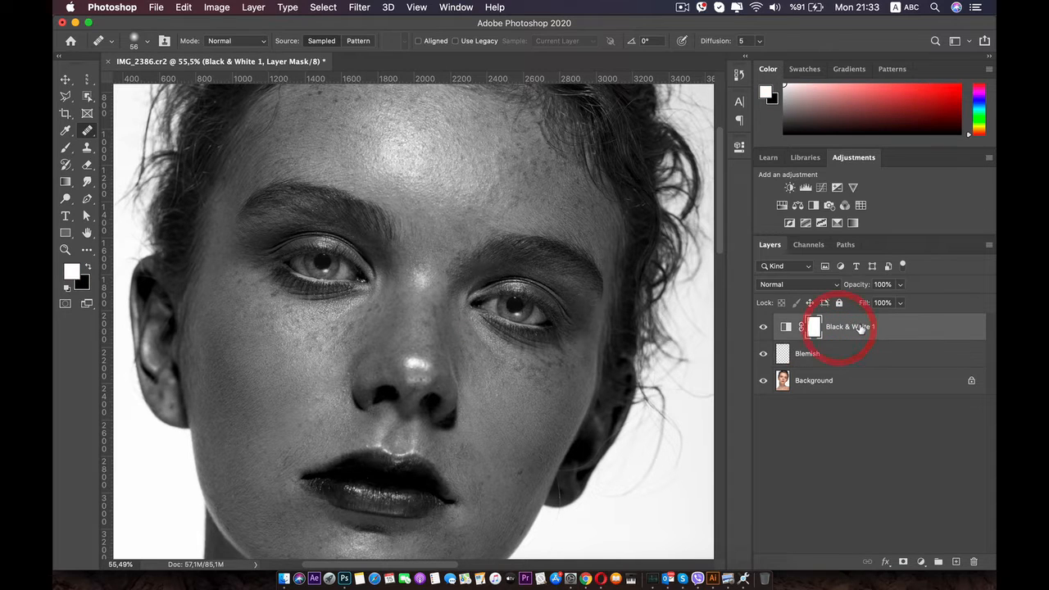
key(BackSpace)
- Duplicate the Background layer beneath the Blemish layer
click(812, 361)
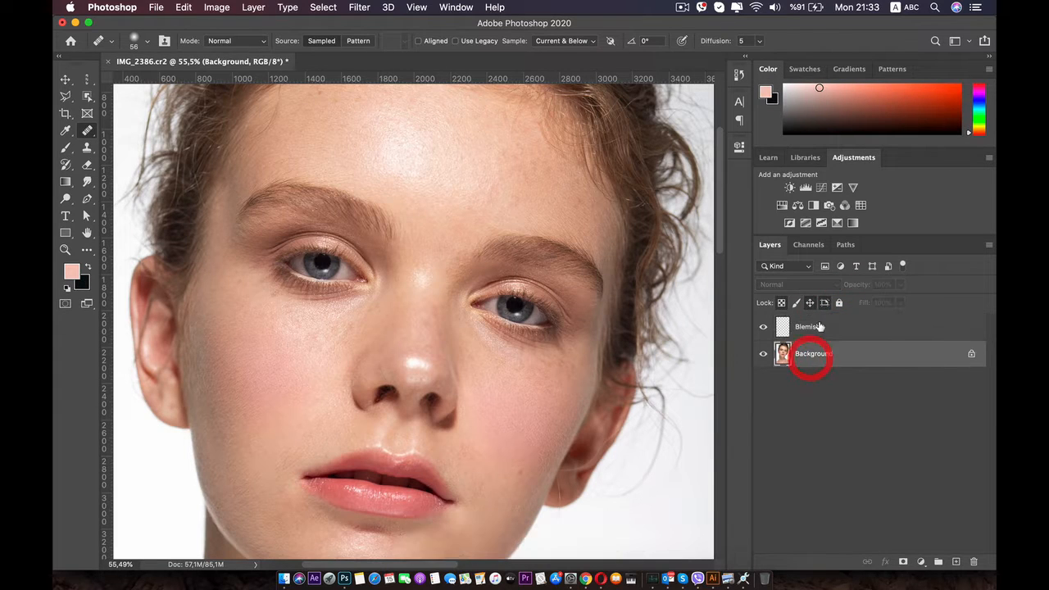
click(815, 326)
click(821, 354)
key(cmd+j)
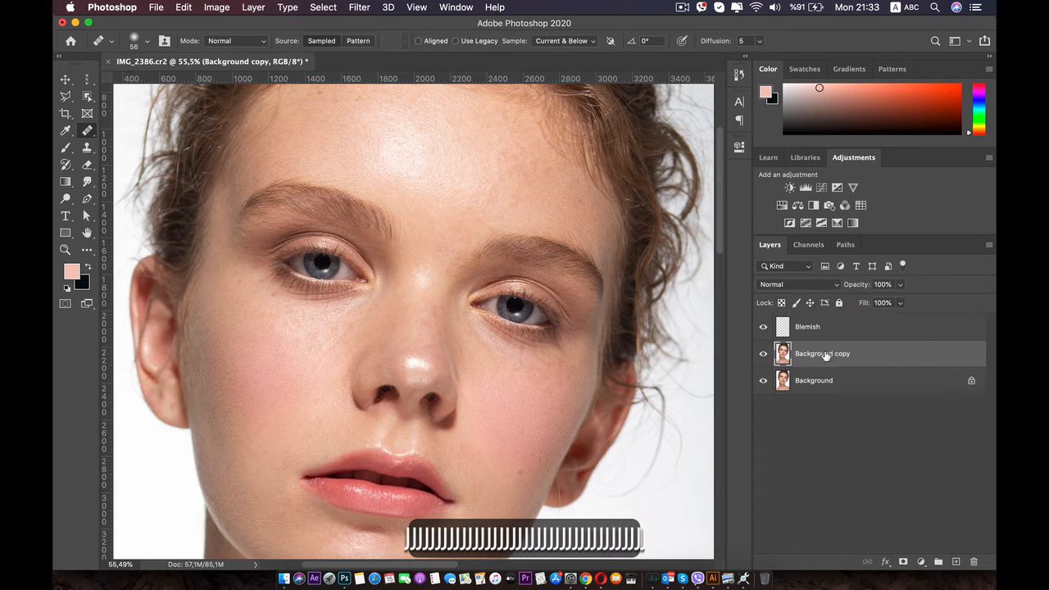
- Merge the Blemish layer with the Background copy, leaving the original Background layer separate
click(831, 379)
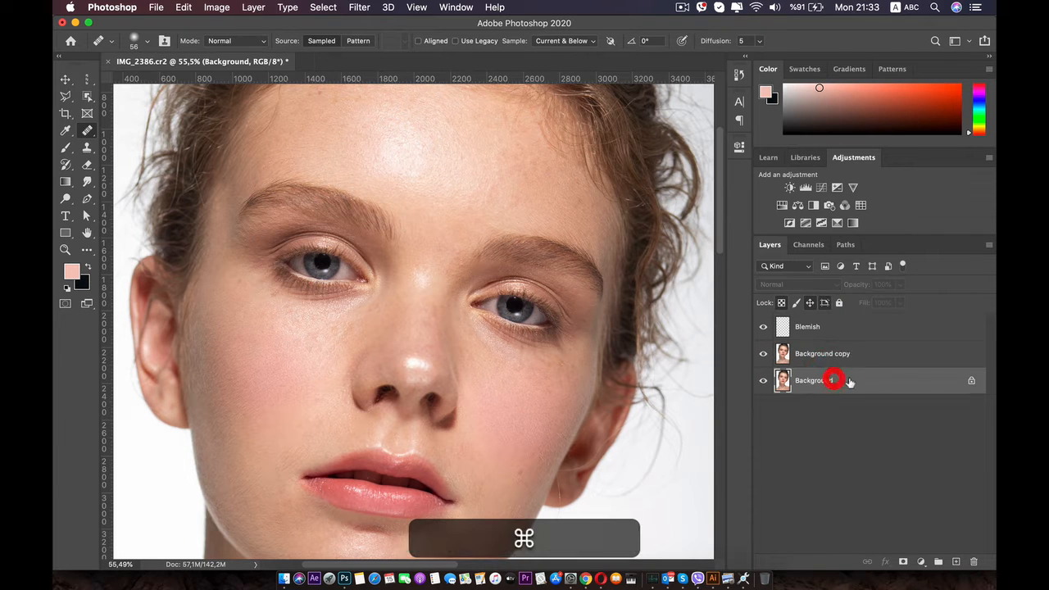
click(811, 361)
shift+click(824, 326)
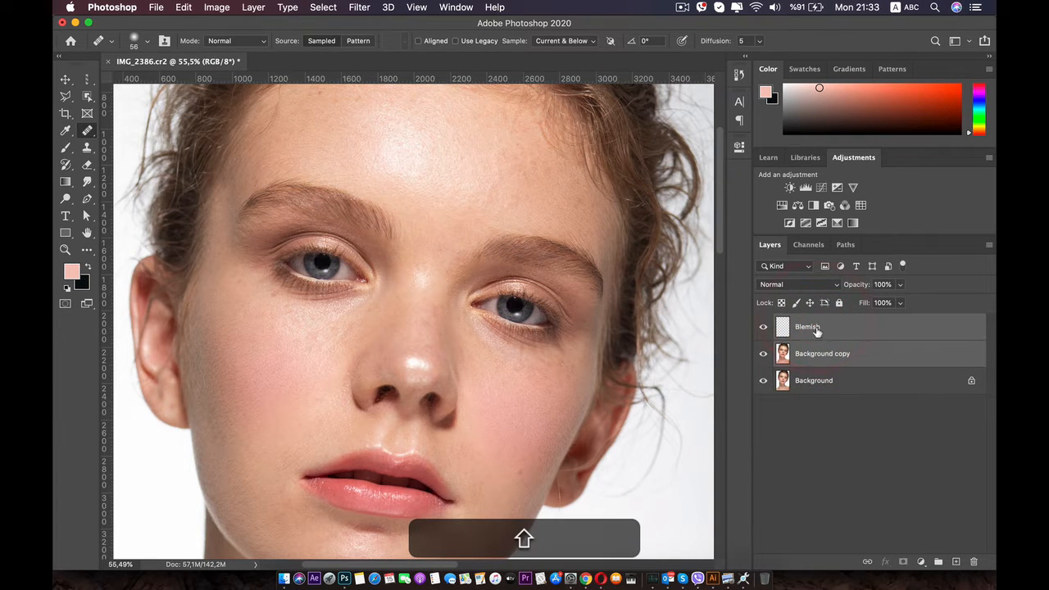
right_click(816, 330)
click(685, 465)
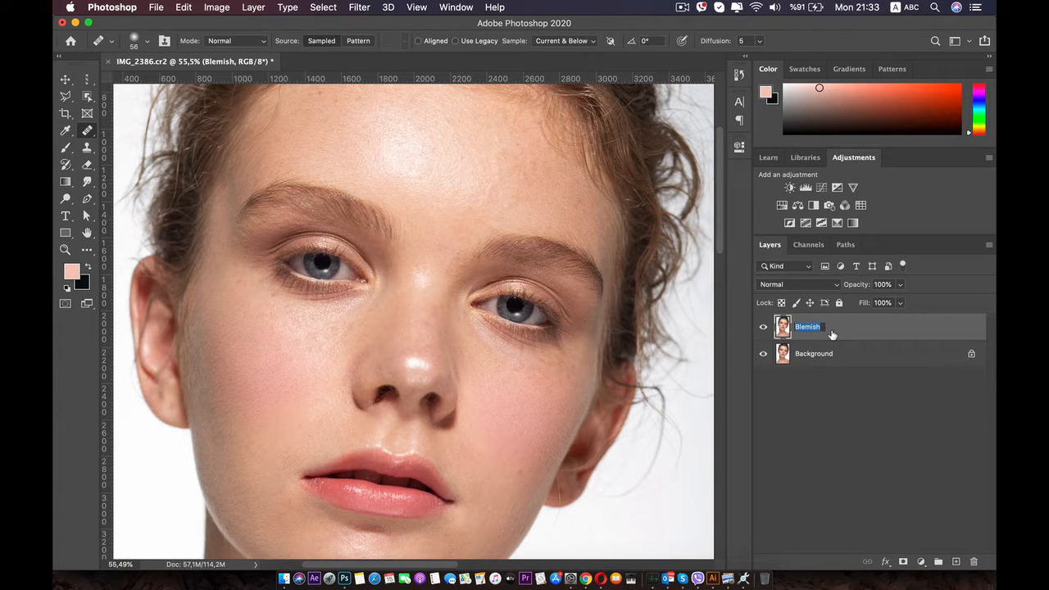
- Rename the merged layer "Blemish removed"
key(Right)
key(Right)
key(Right)
key(Right)
key(Right)
key(Right)
key(Right)
key(Right)
key(Right)
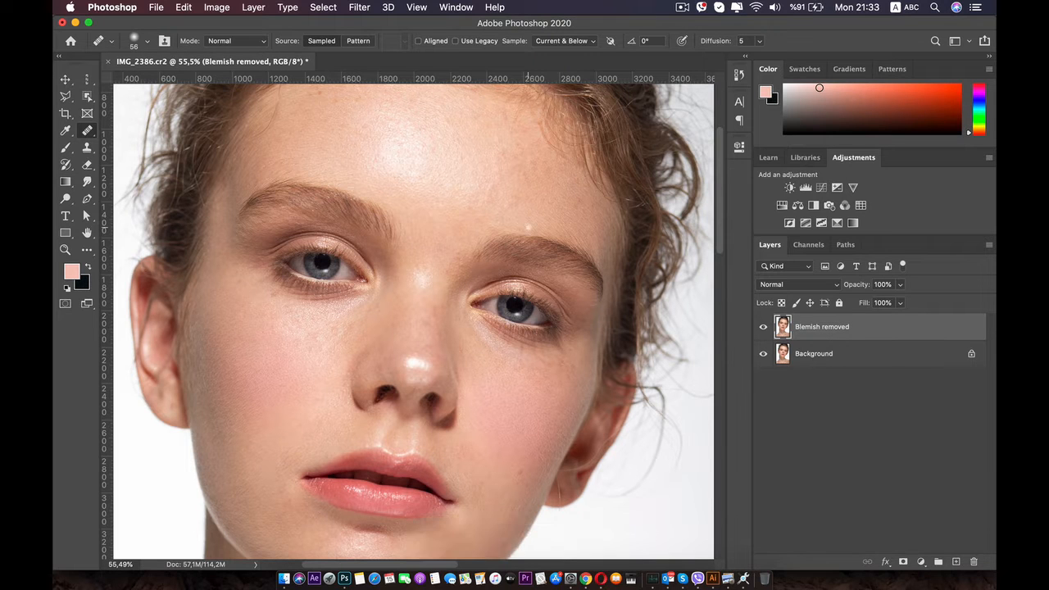
- Look over the healed portrait and switch to the Move tool
scroll(515, 272, down, 4)
scroll(437, 268, up, 4)
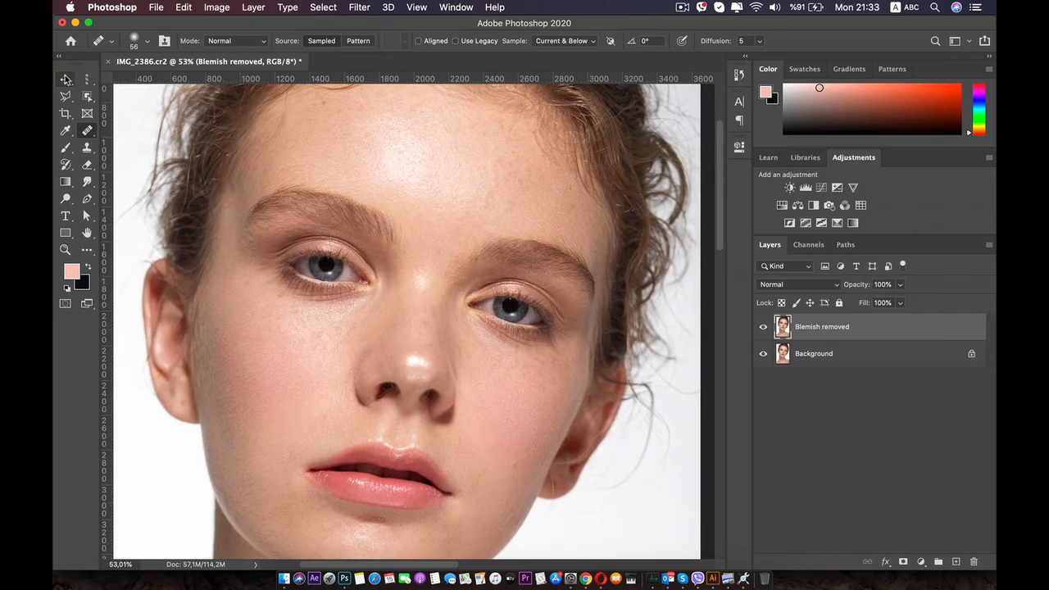
key(v)
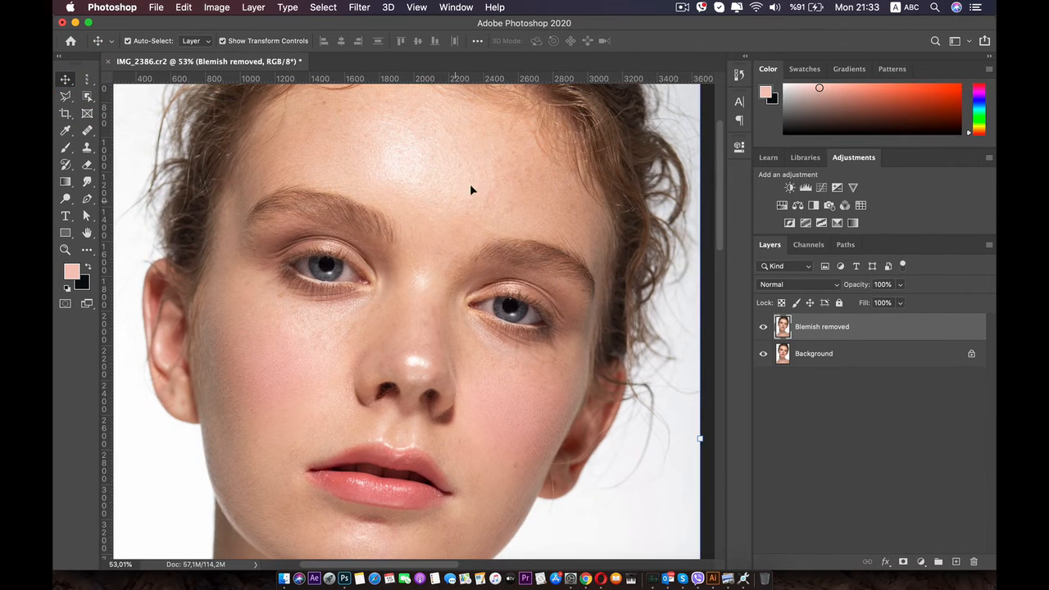